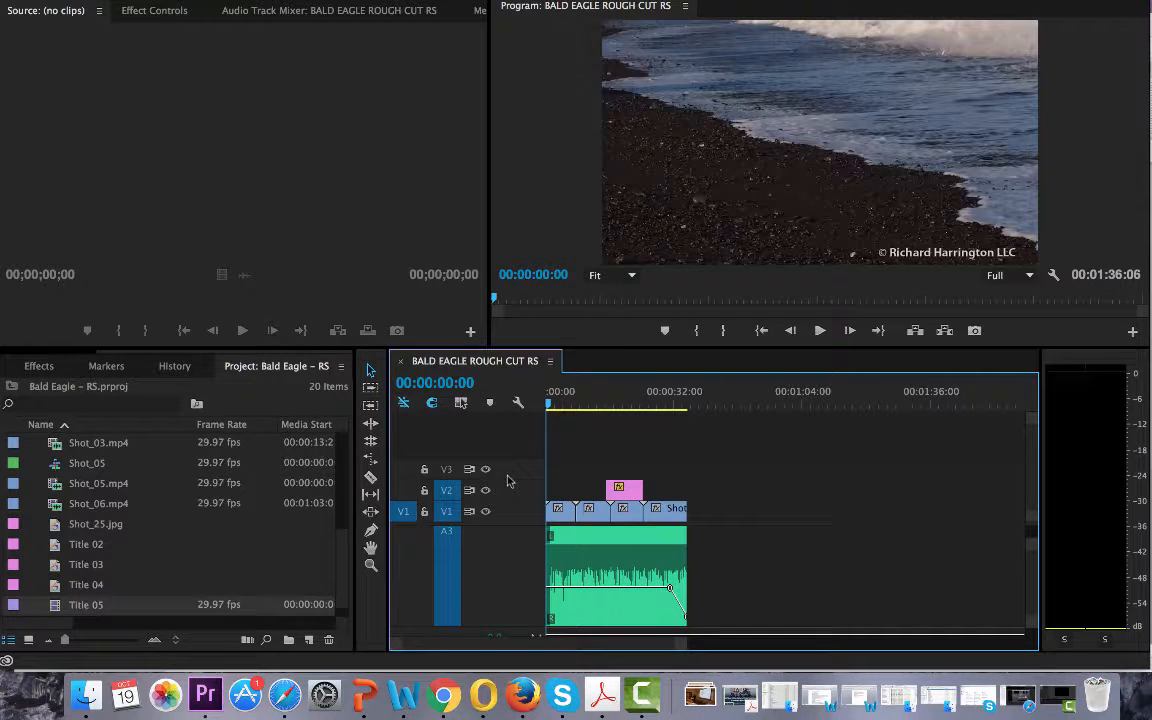
# Create a new default still title named "Bald Eagle", keeping the 1280 by 720 video settings.
pyautogui.press('super+t')
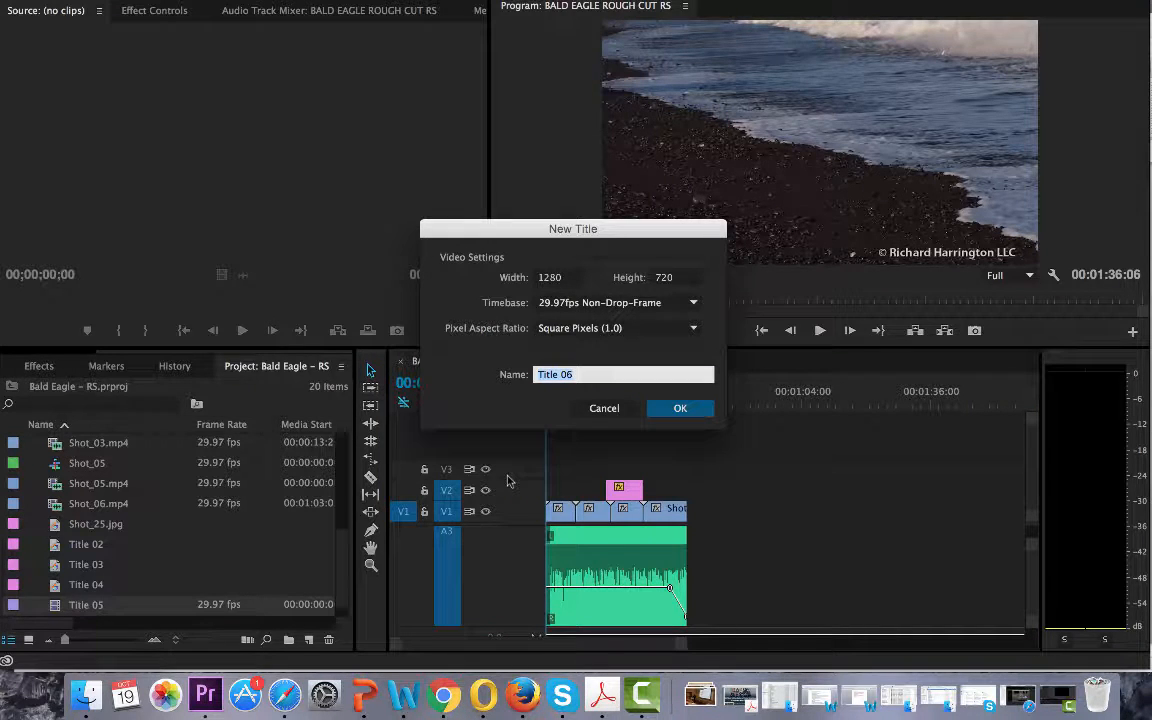
pyautogui.click(604, 408)
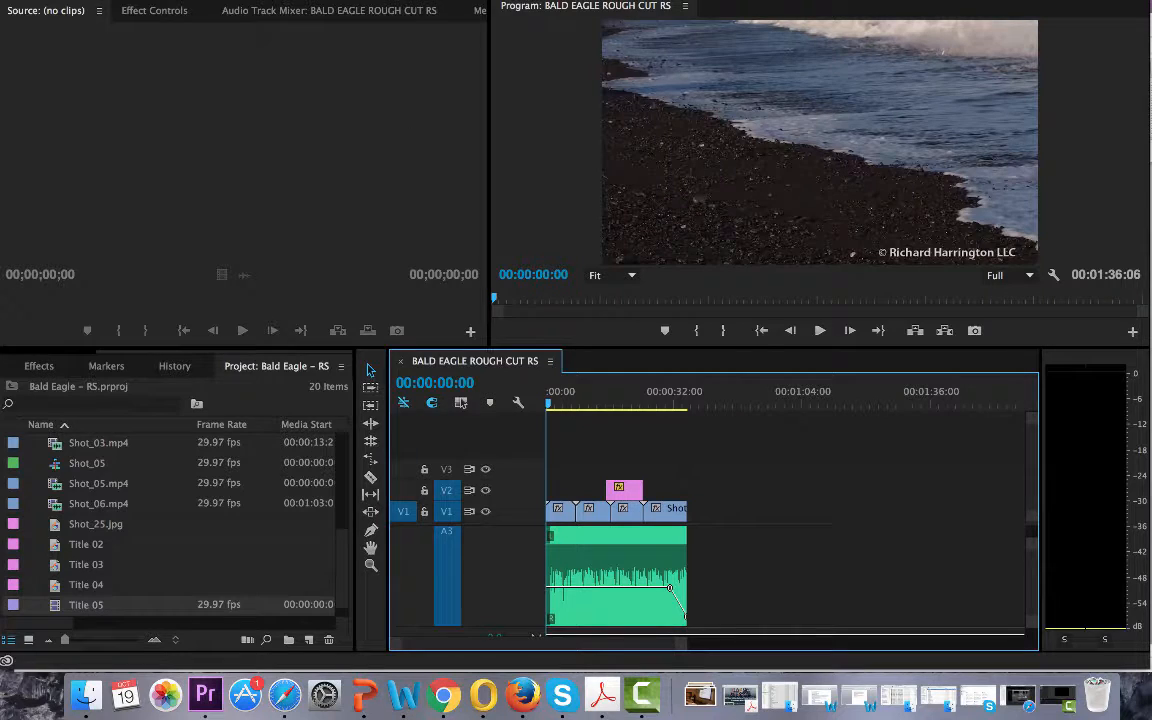
pyautogui.click(390, 0)
pyautogui.moveTo(395, 27)
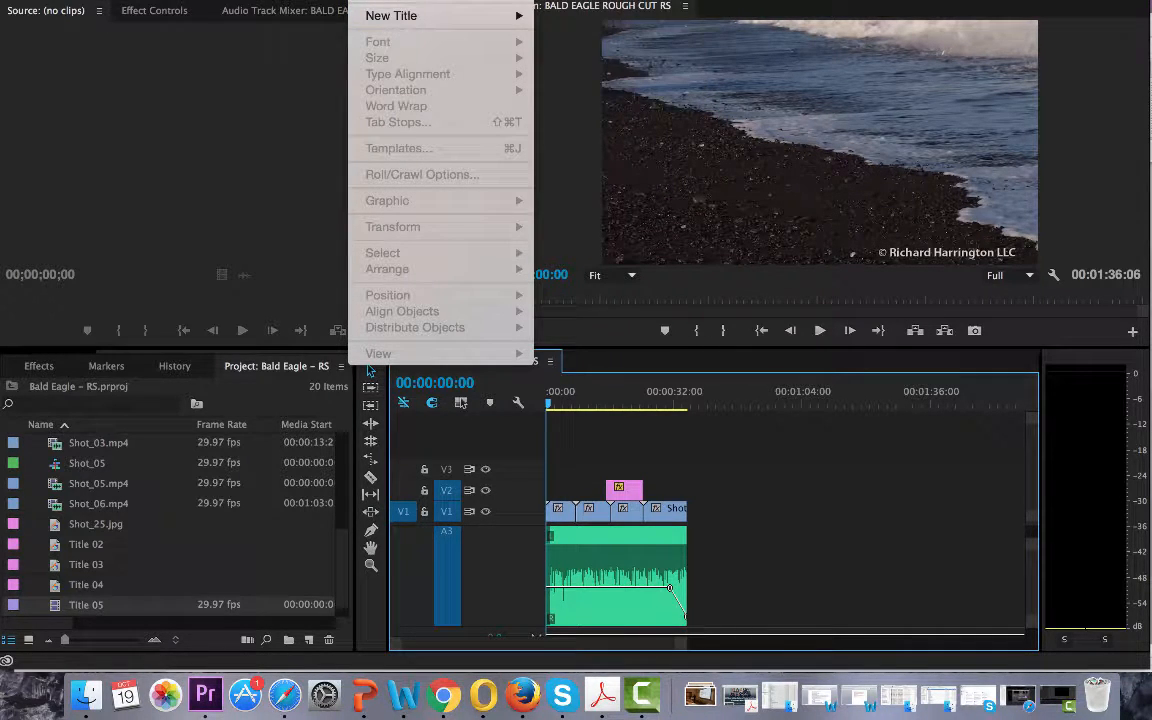
pyautogui.moveTo(352, 15)
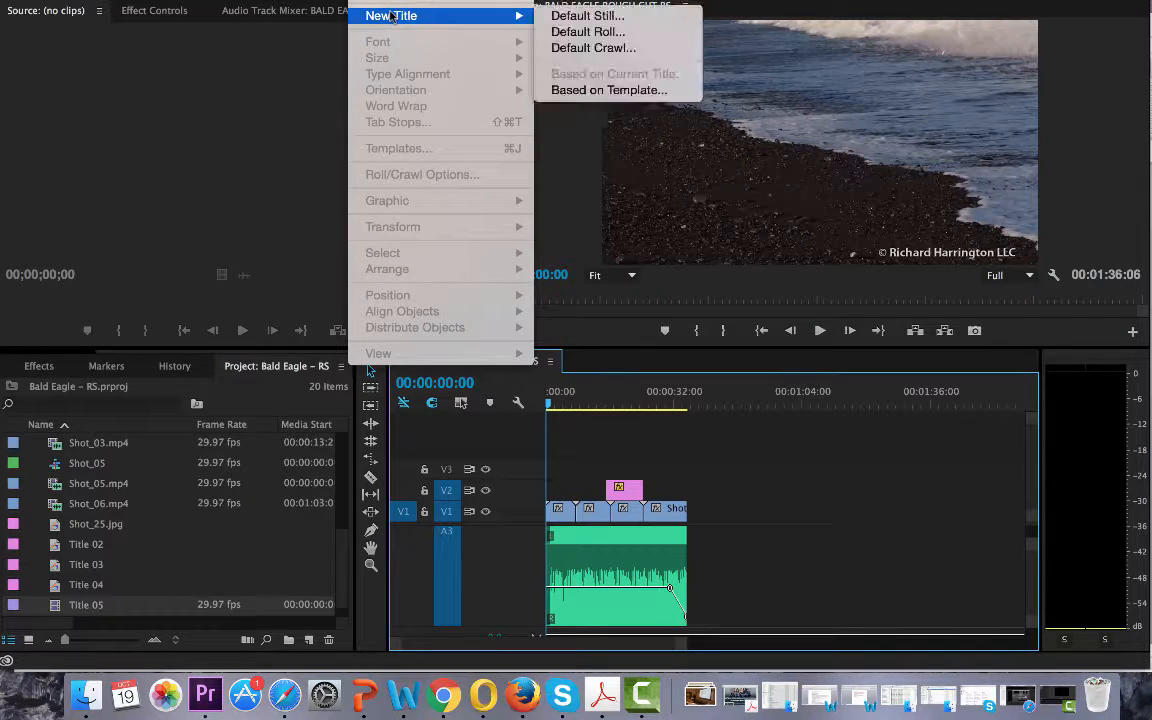
pyautogui.click(576, 18)
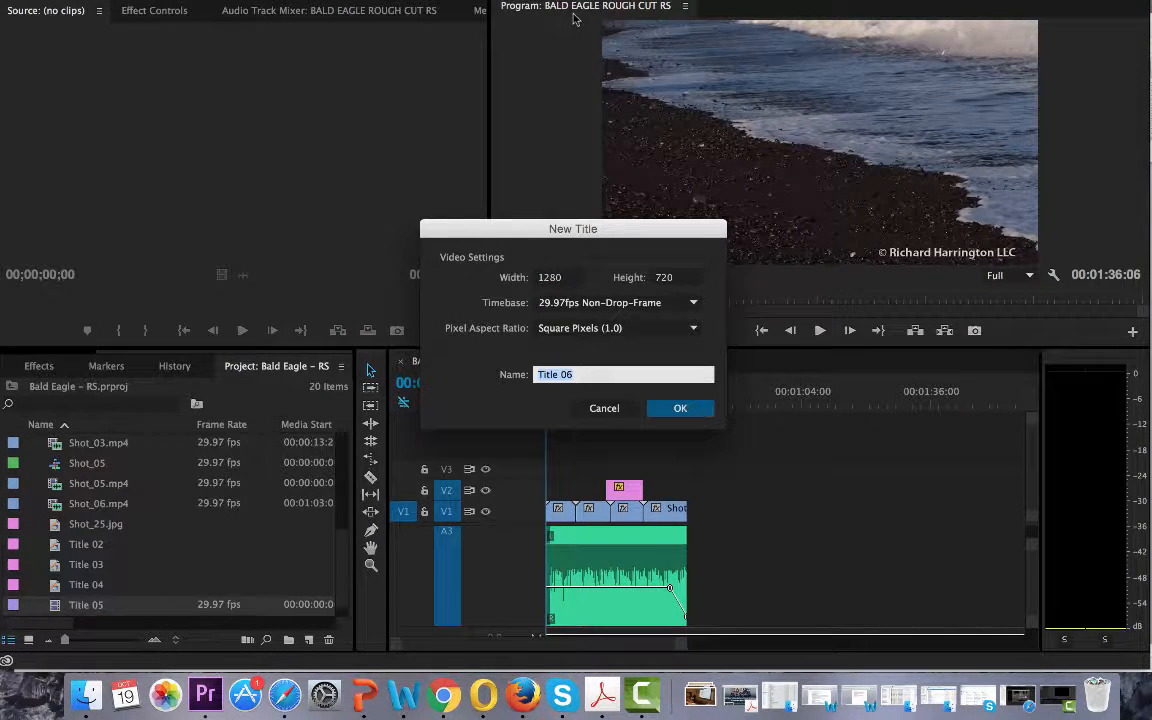
pyautogui.write('Bald Eagle')
pyautogui.press('Return')
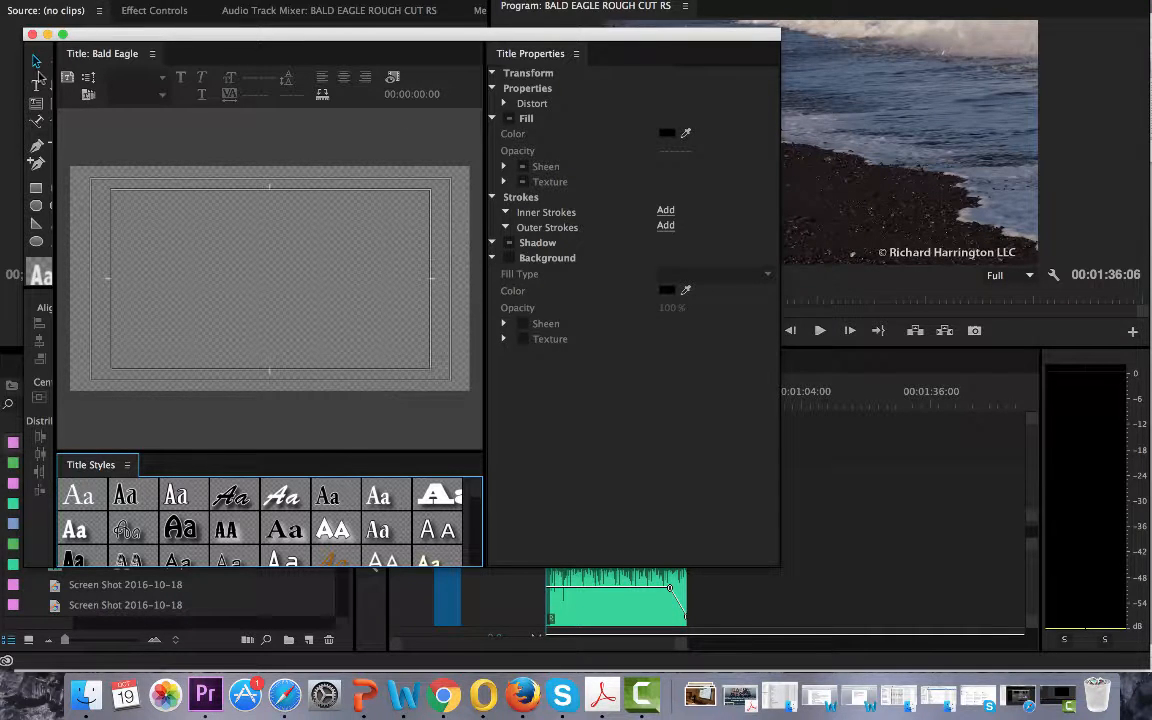
# Add the text "Bald Eagle" near the upper left of the title frame with the Type tool.
pyautogui.click(37, 87)
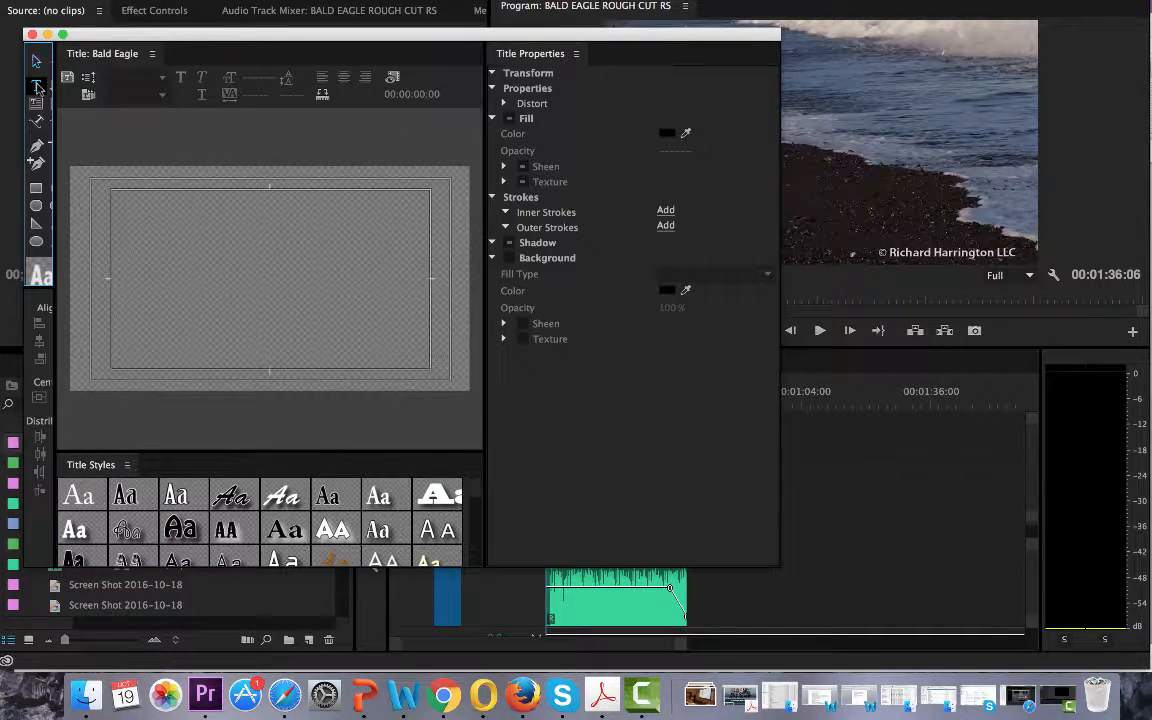
pyautogui.click(148, 212)
pyautogui.write('B')
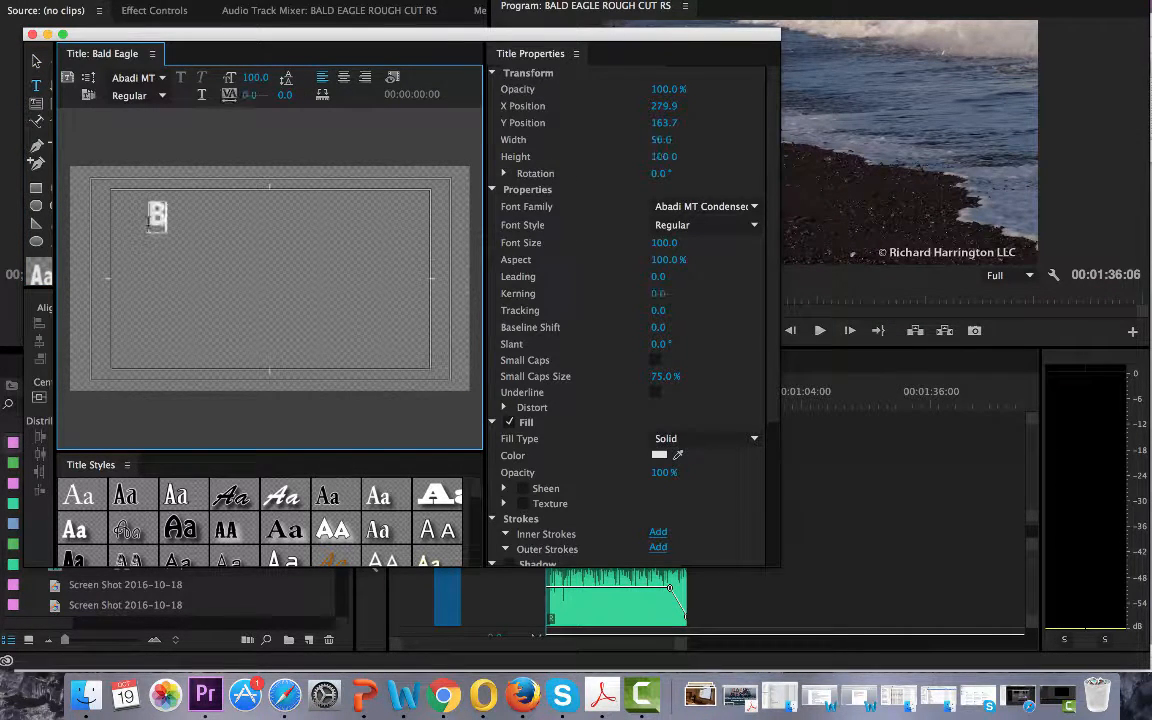
pyautogui.write('ald Eagle')
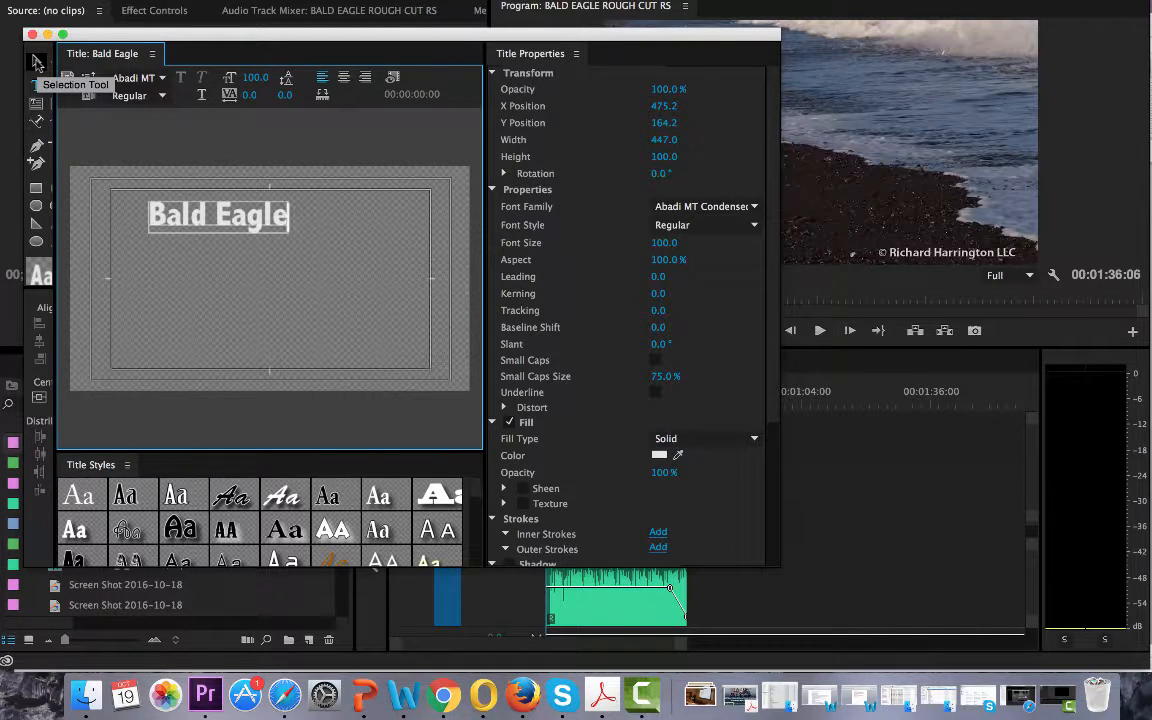
# Show the background video behind the title and move the text to the frame's lower left, about X 443, Y 565.
pyautogui.click(37, 62)
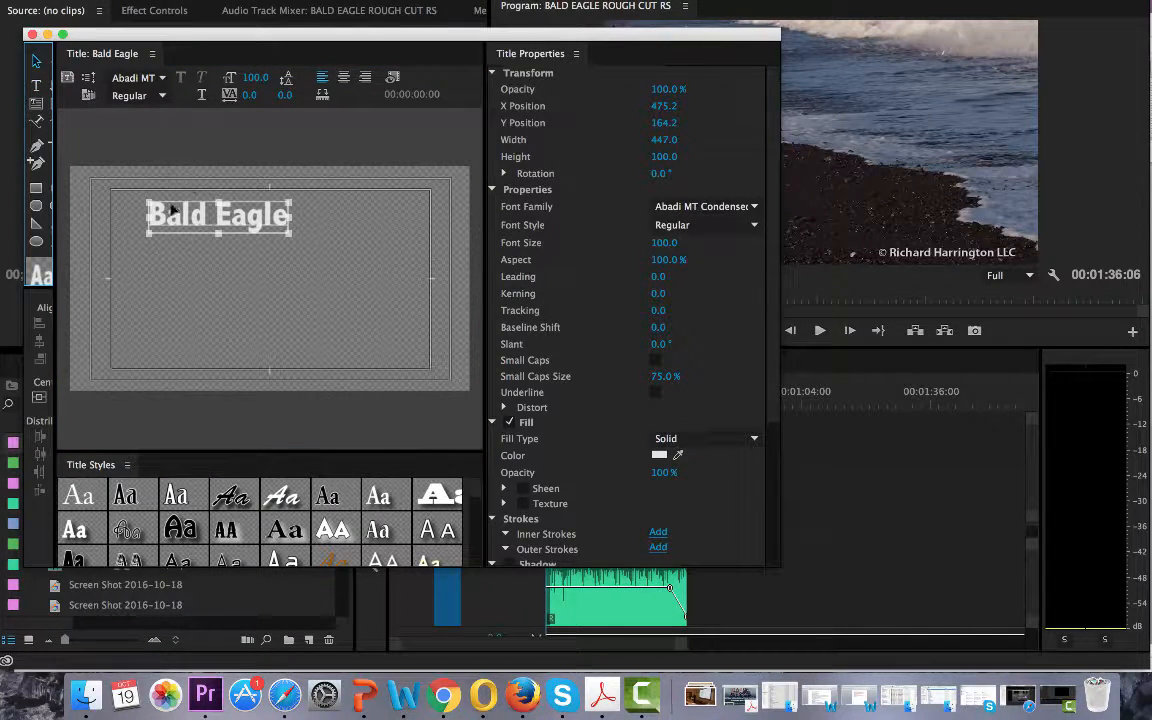
pyautogui.moveTo(158, 190); pyautogui.dragTo(178, 298)
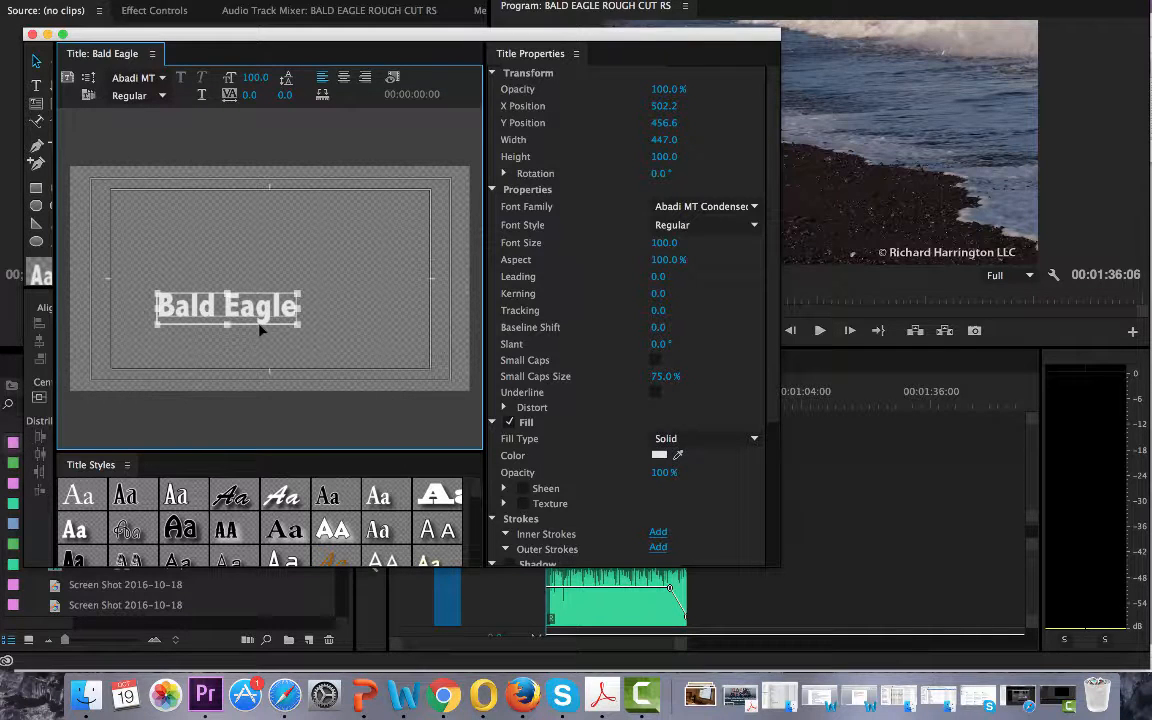
pyautogui.click(392, 78)
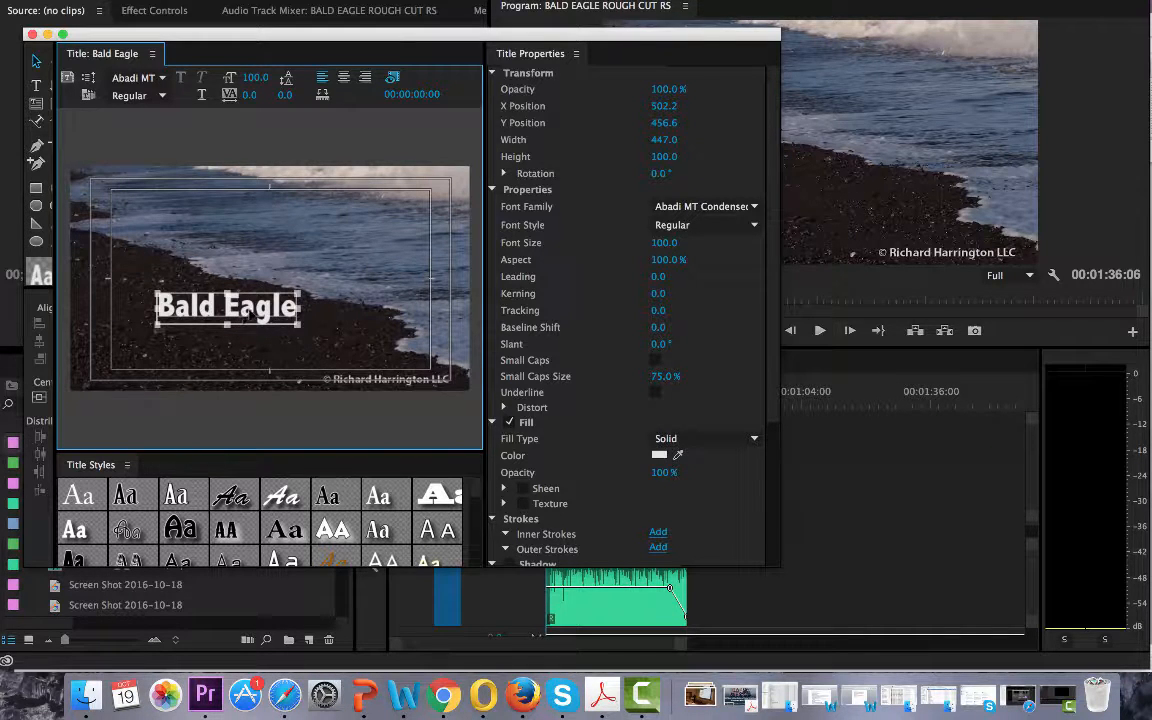
pyautogui.moveTo(218, 292); pyautogui.dragTo(210, 337)
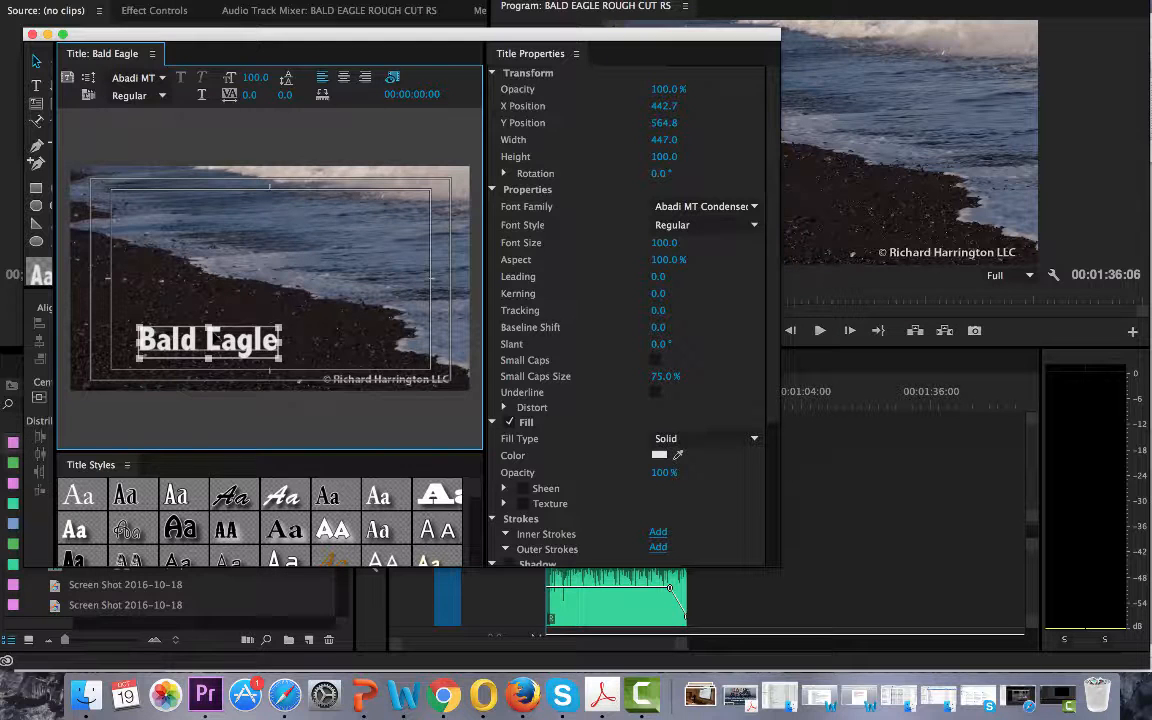
# Enlarge the "Bald Eagle" text box to about 563 wide and 141 high.
pyautogui.moveTo(281, 327); pyautogui.dragTo(320, 316)
pyautogui.moveTo(227, 318)
pyautogui.mouseDown()
pyautogui.moveTo(227, 299)
pyautogui.moveTo(227, 331)
pyautogui.moveTo(227, 300)
pyautogui.moveTo(227, 313)
pyautogui.mouseUp()
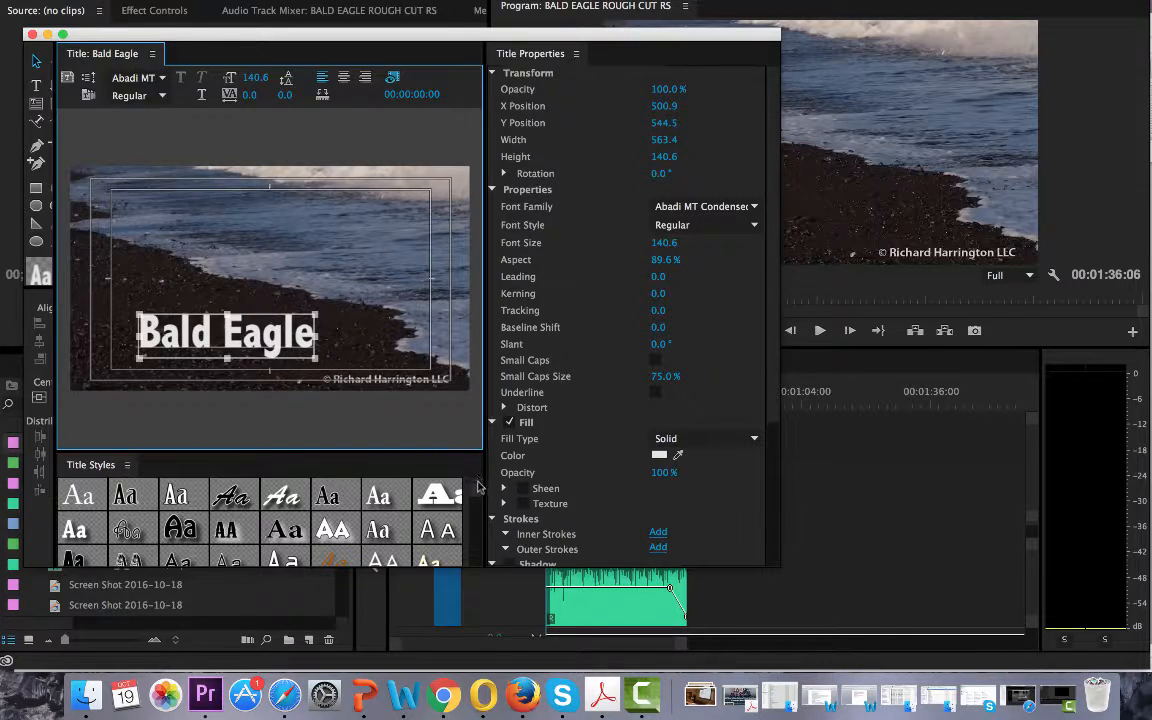
# Try several preset title styles on the text, including Birch, Brush Script, OCR A, Rosewood and plain white Adobe Caslon Pro.
pyautogui.moveTo(478, 487)
pyautogui.mouseDown()
pyautogui.moveTo(478, 498)
pyautogui.moveTo(478, 483)
pyautogui.mouseUp()
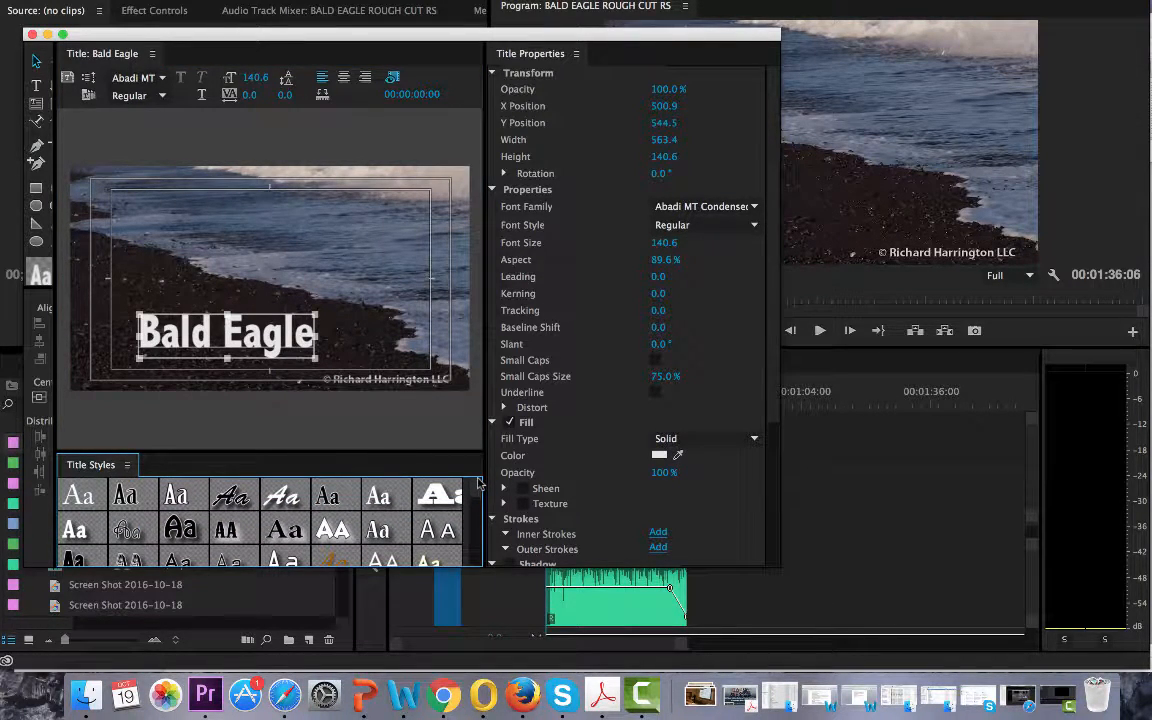
pyautogui.click(126, 497)
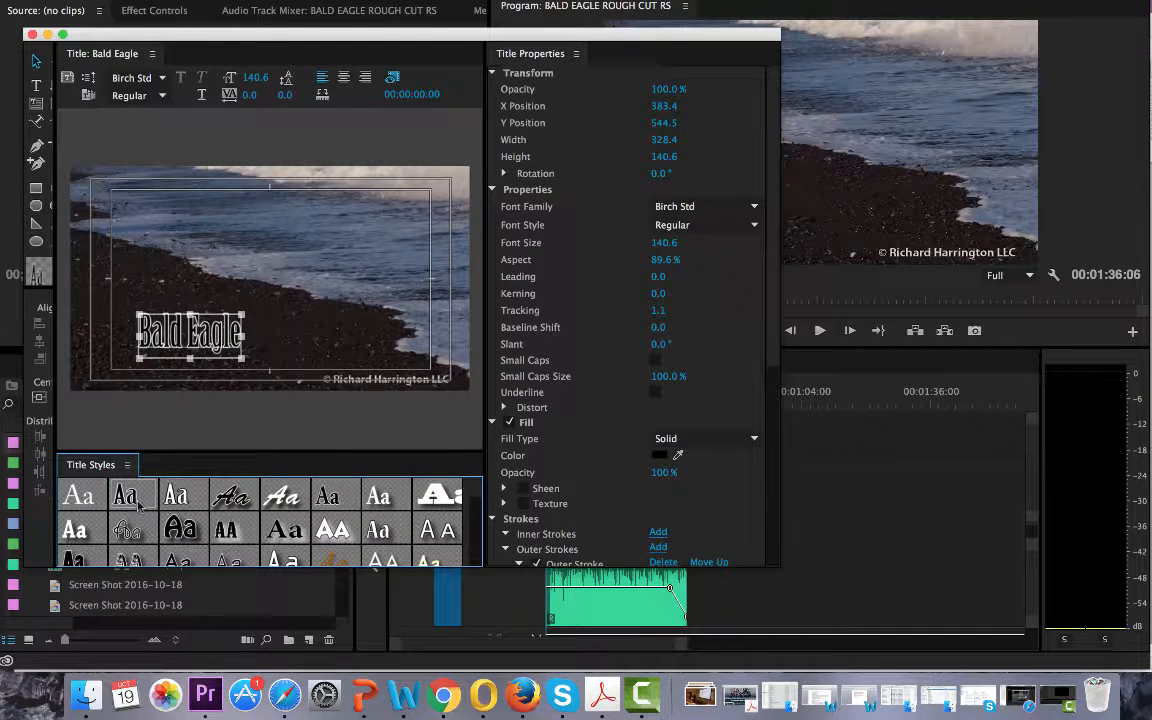
pyautogui.click(232, 496)
pyautogui.click(282, 496)
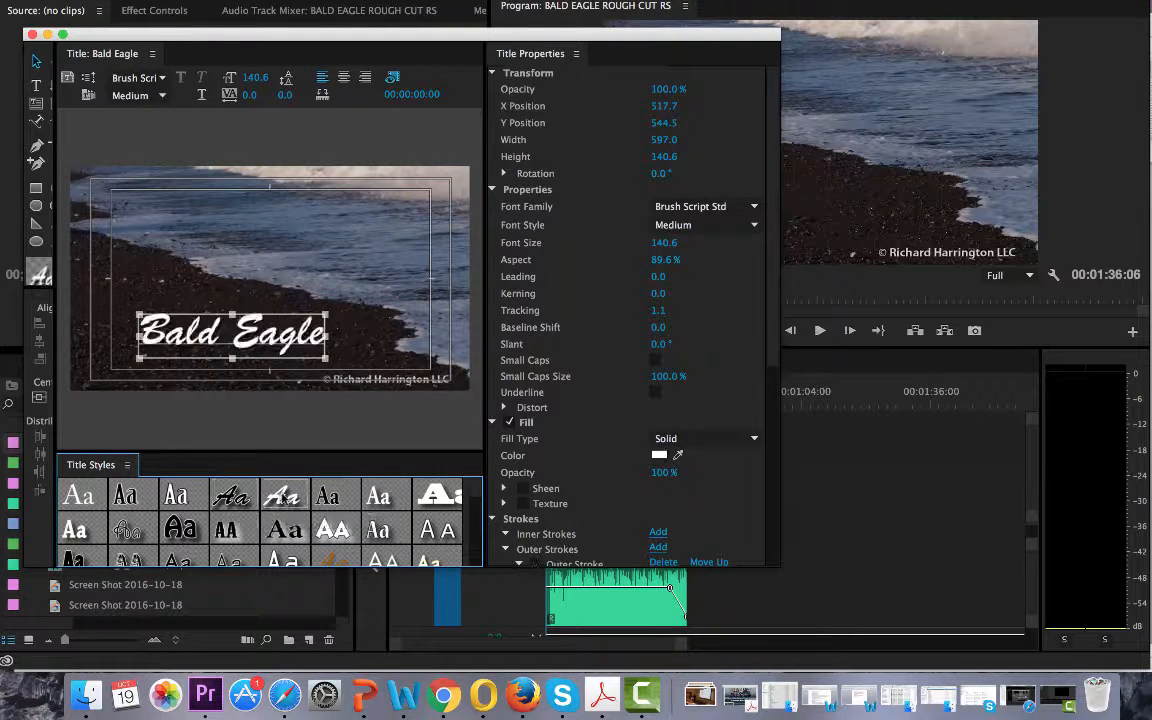
pyautogui.click(333, 497)
pyautogui.click(333, 558)
pyautogui.click(283, 551)
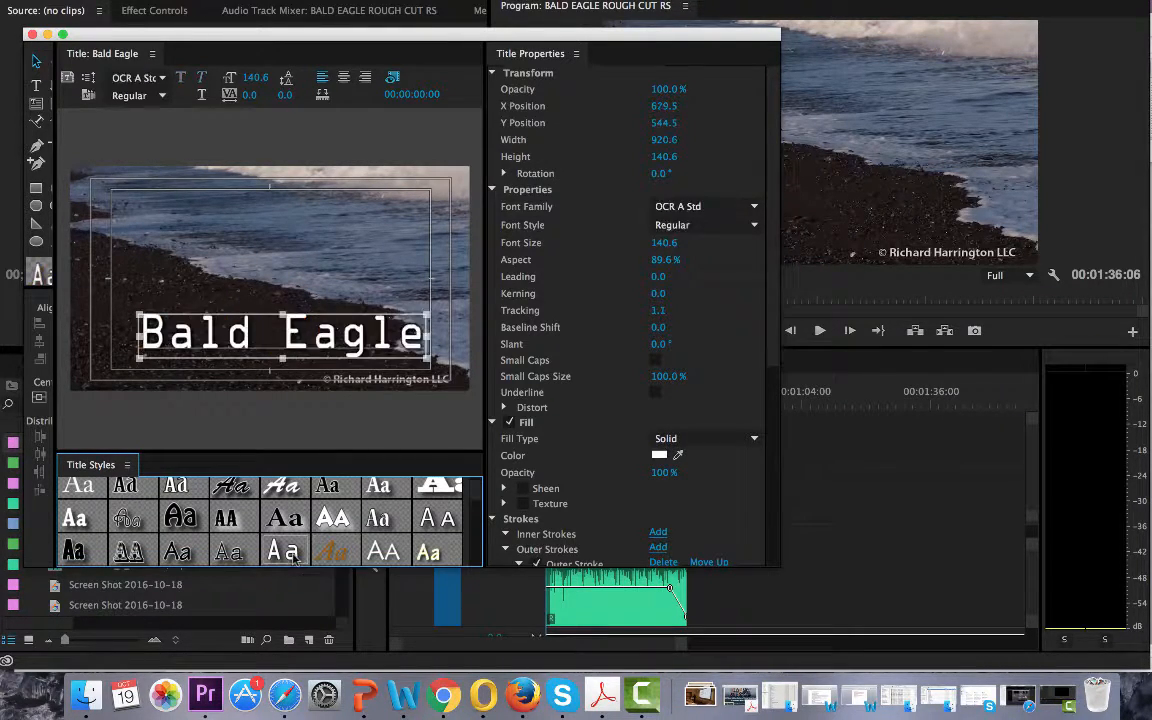
pyautogui.click(174, 551)
pyautogui.click(145, 551)
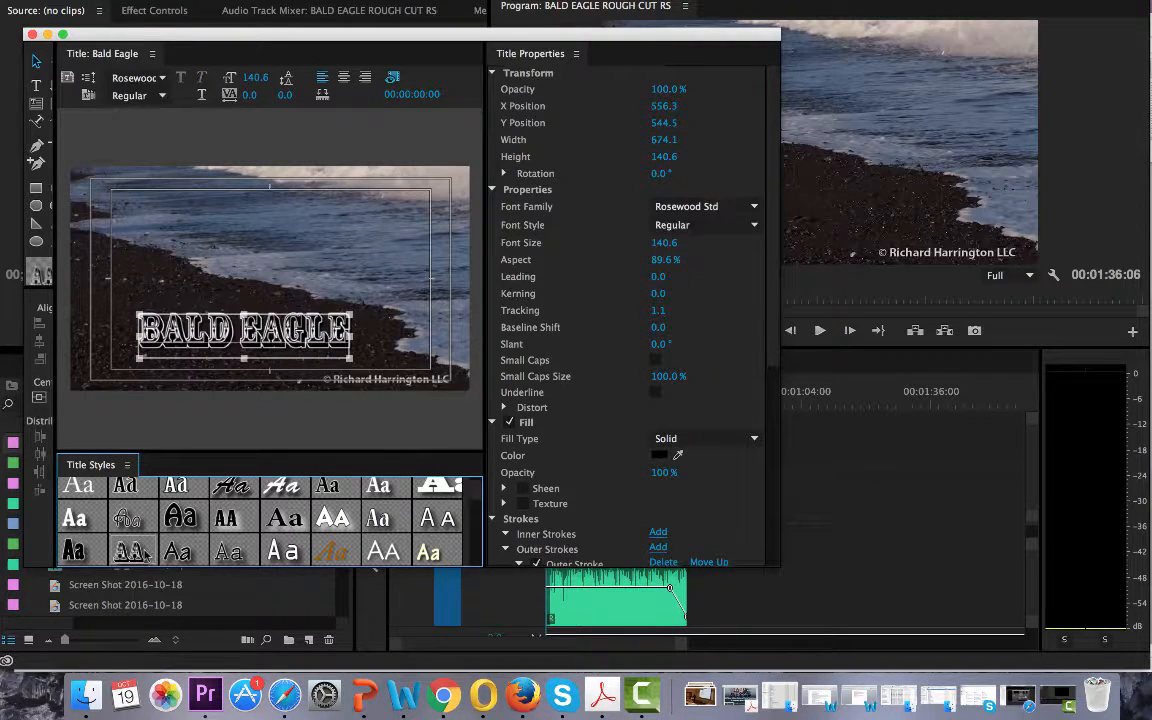
pyautogui.click(127, 464)
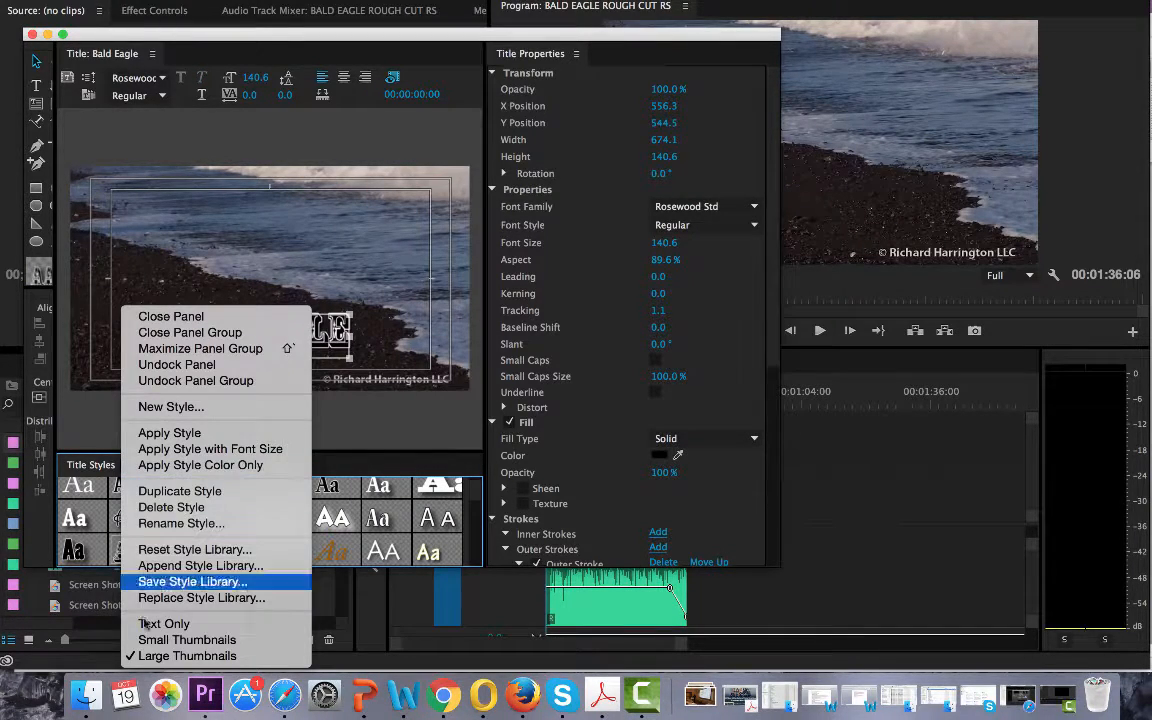
pyautogui.click(320, 458)
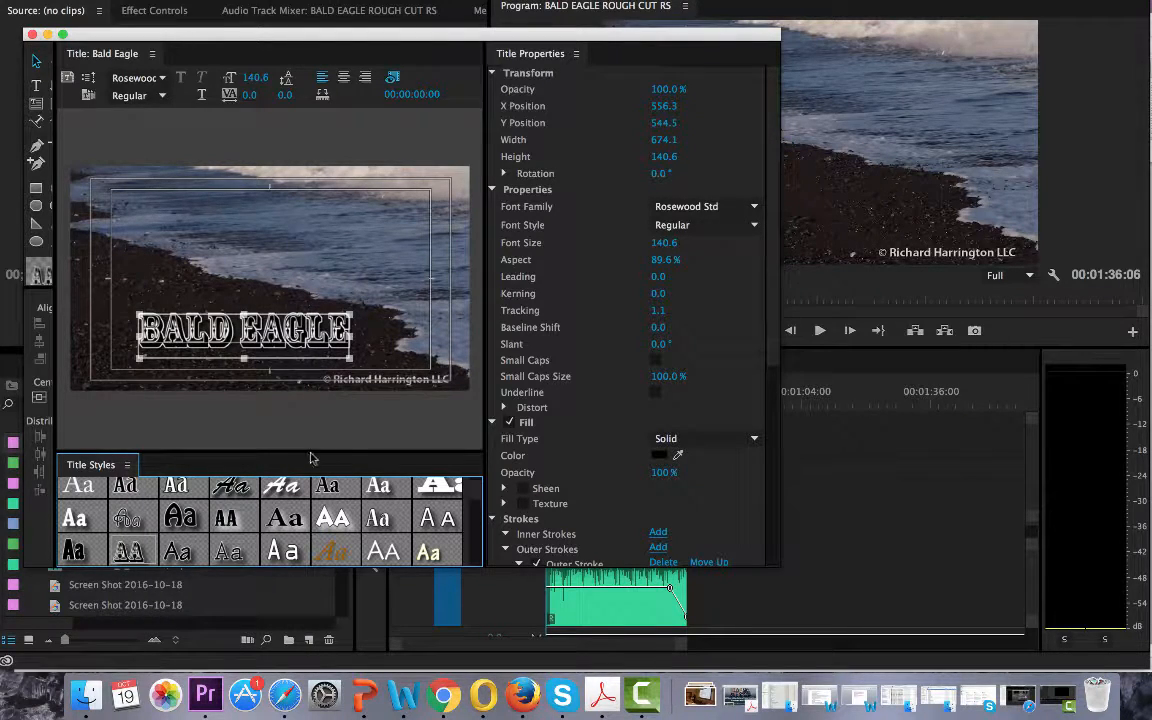
pyautogui.click(85, 494)
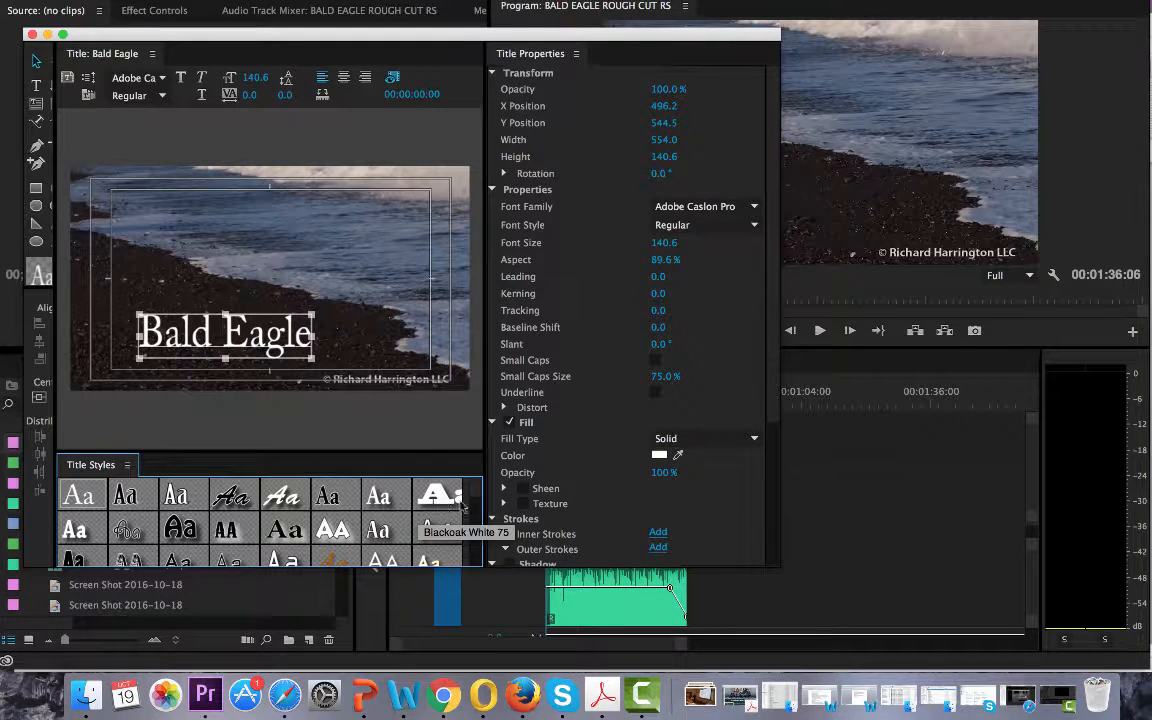
# Compare further preset styles, including CaslonPro Slant Blue 70 and Lithos Pro White 51, and apply the light blue Lithos Pro style to the text.
pyautogui.scroll(-5, 470, 515)
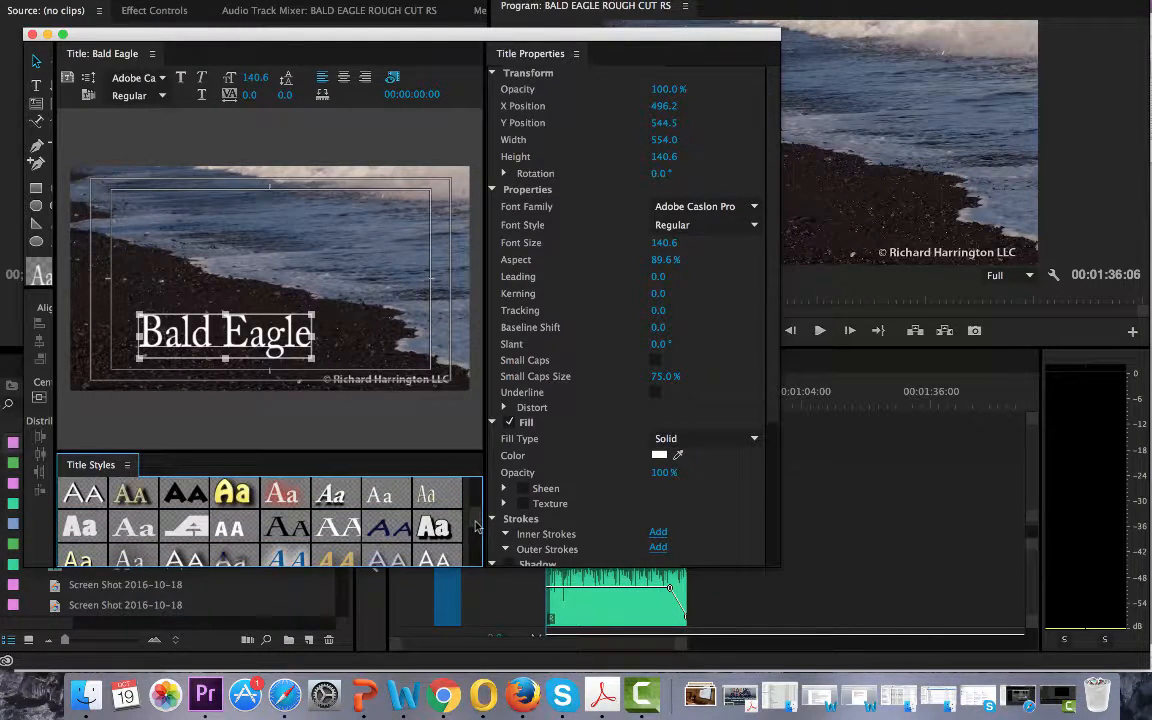
pyautogui.click(284, 560)
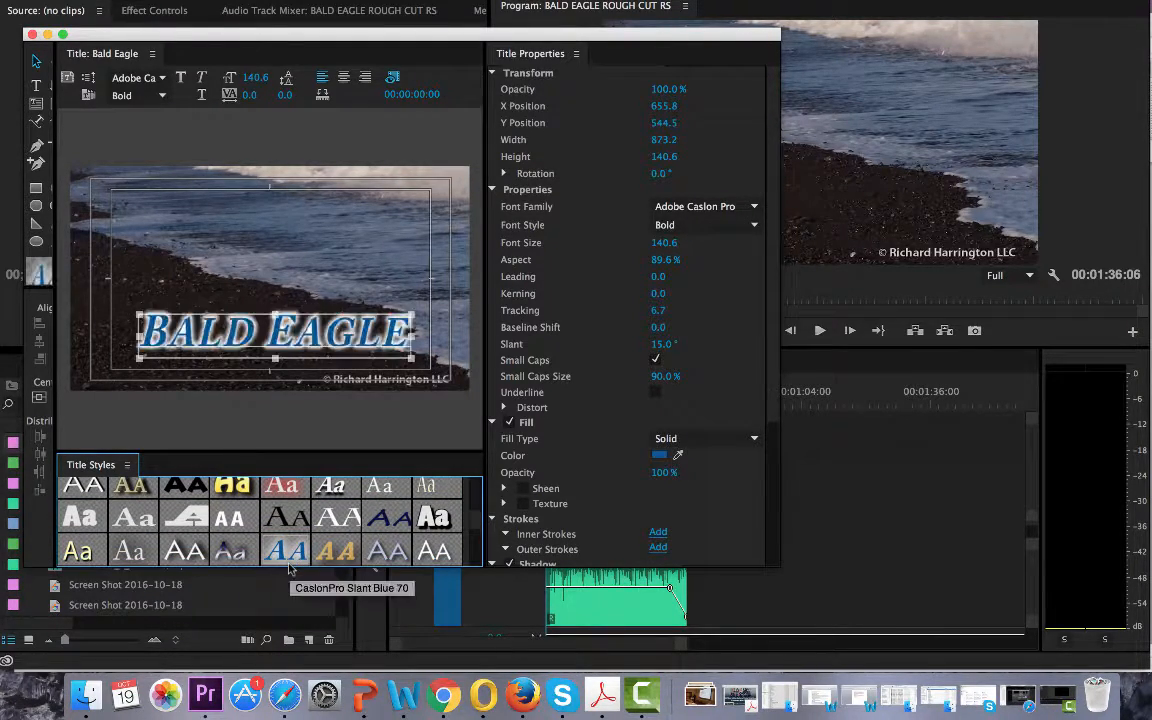
pyautogui.click(335, 550)
pyautogui.click(387, 550)
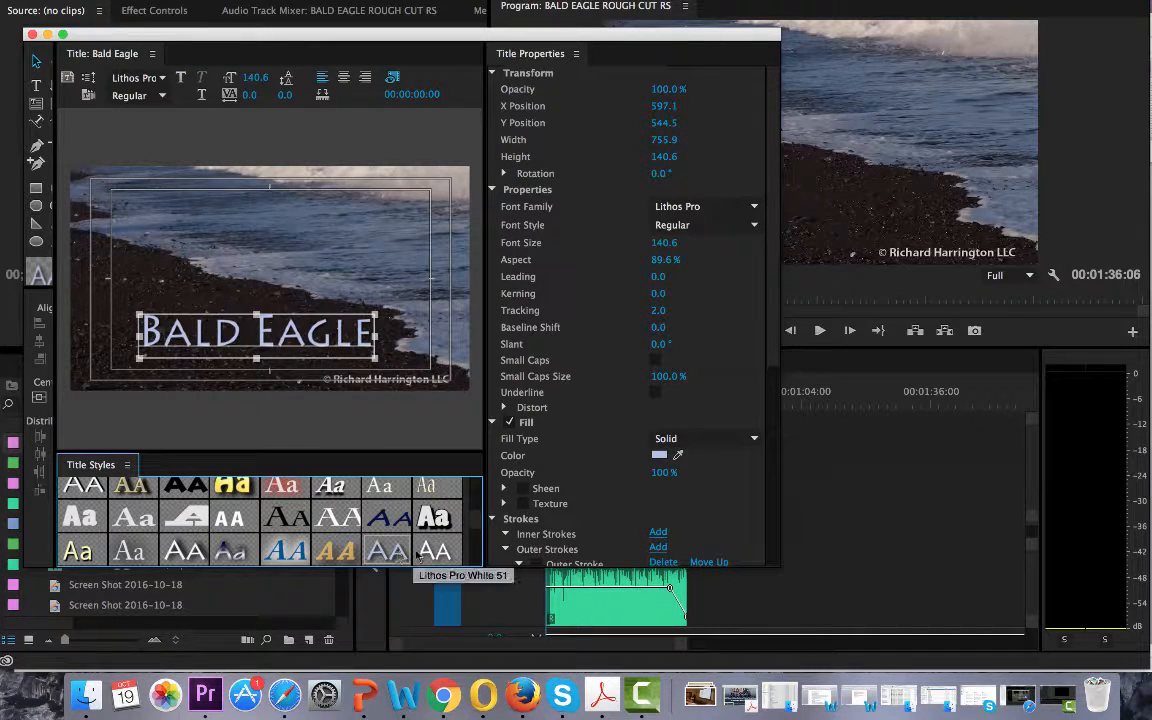
pyautogui.click(448, 553)
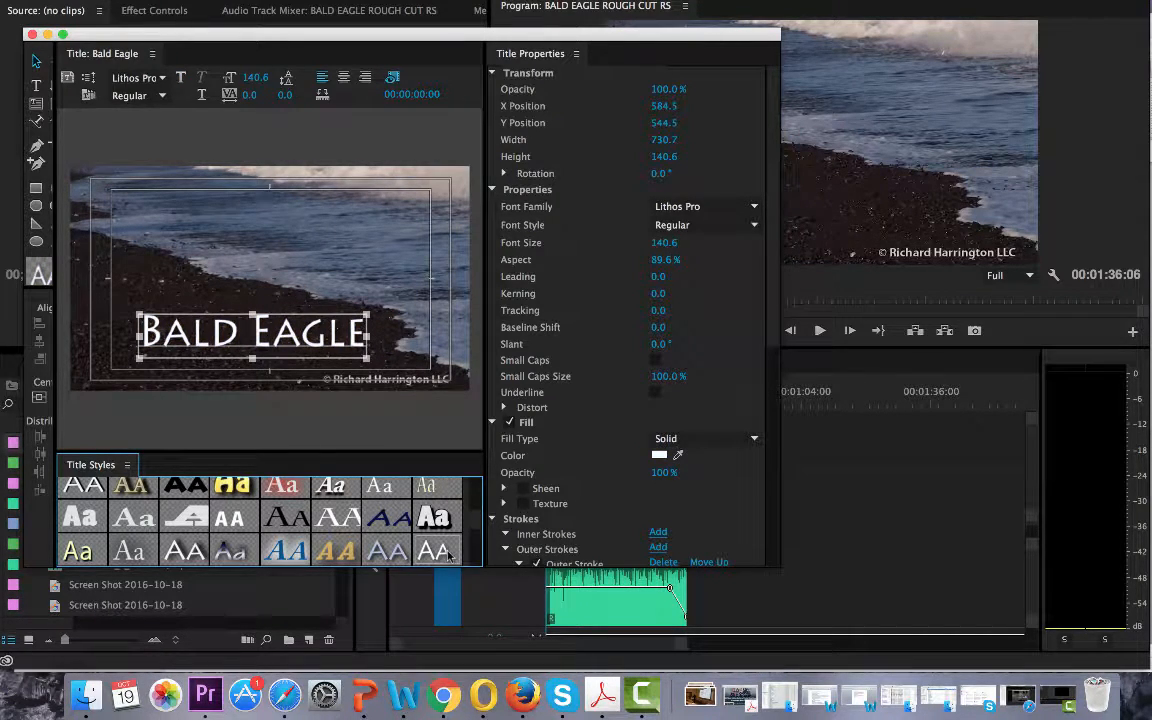
pyautogui.click(391, 555)
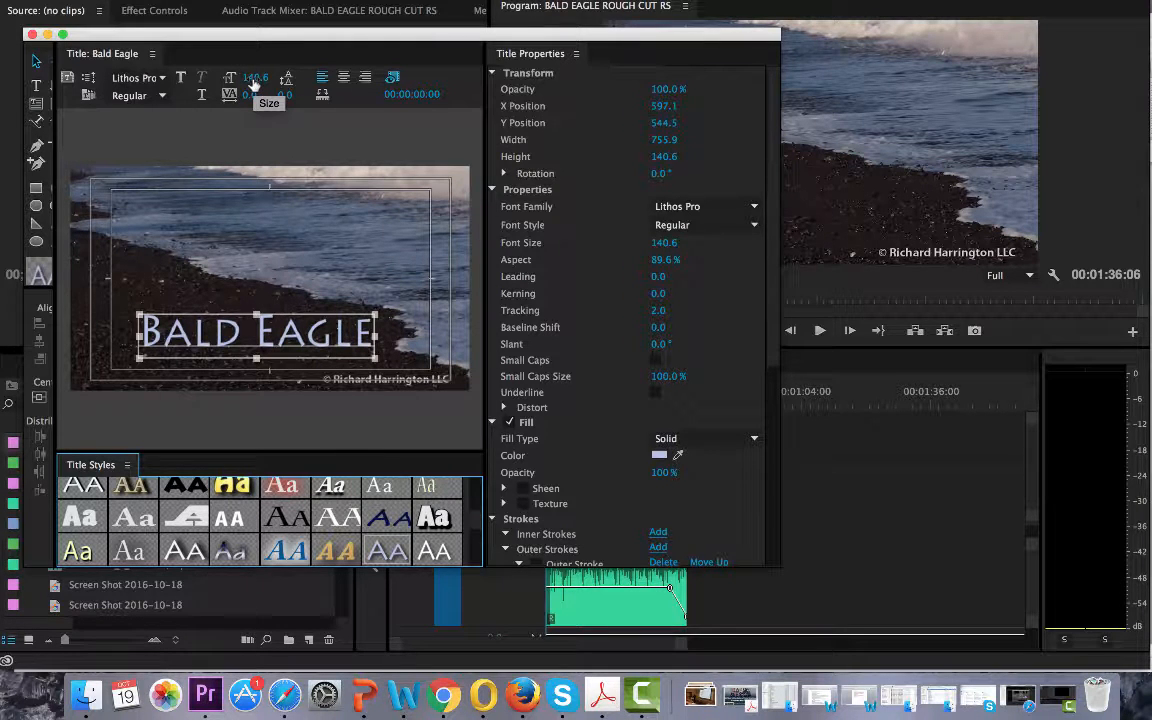
# Reduce the title text's font size to 135.6 and its kerning to -1.0.
pyautogui.moveTo(254, 86); pyautogui.dragTo(233, 72)
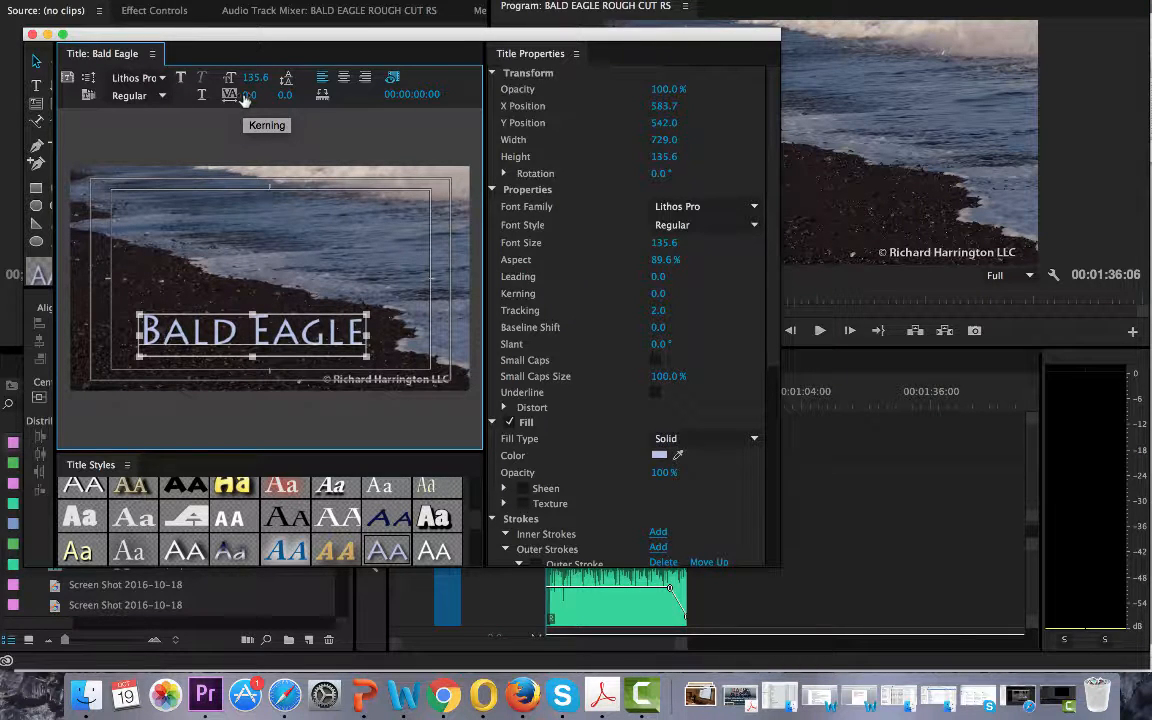
pyautogui.moveTo(243, 97); pyautogui.dragTo(214, 94)
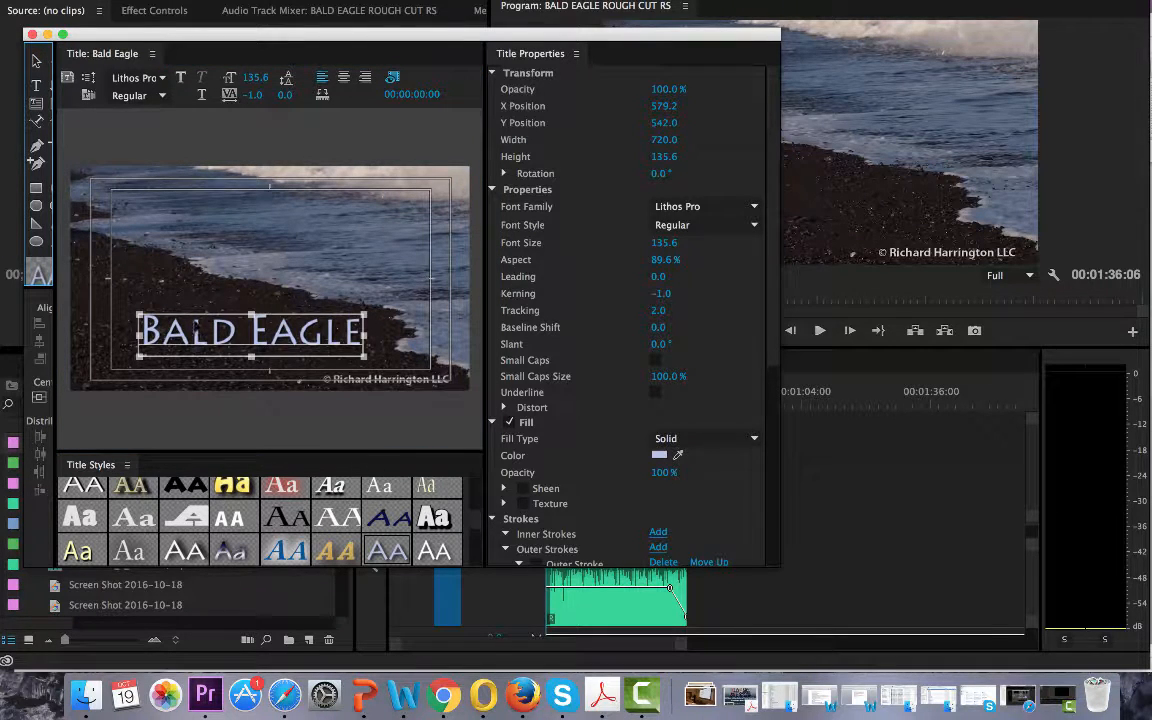
# Reposition the "Bald Eagle" text inside the title-safe area at the frame's lower left, about X 522, Y 548.
pyautogui.moveTo(197, 326); pyautogui.dragTo(180, 324)
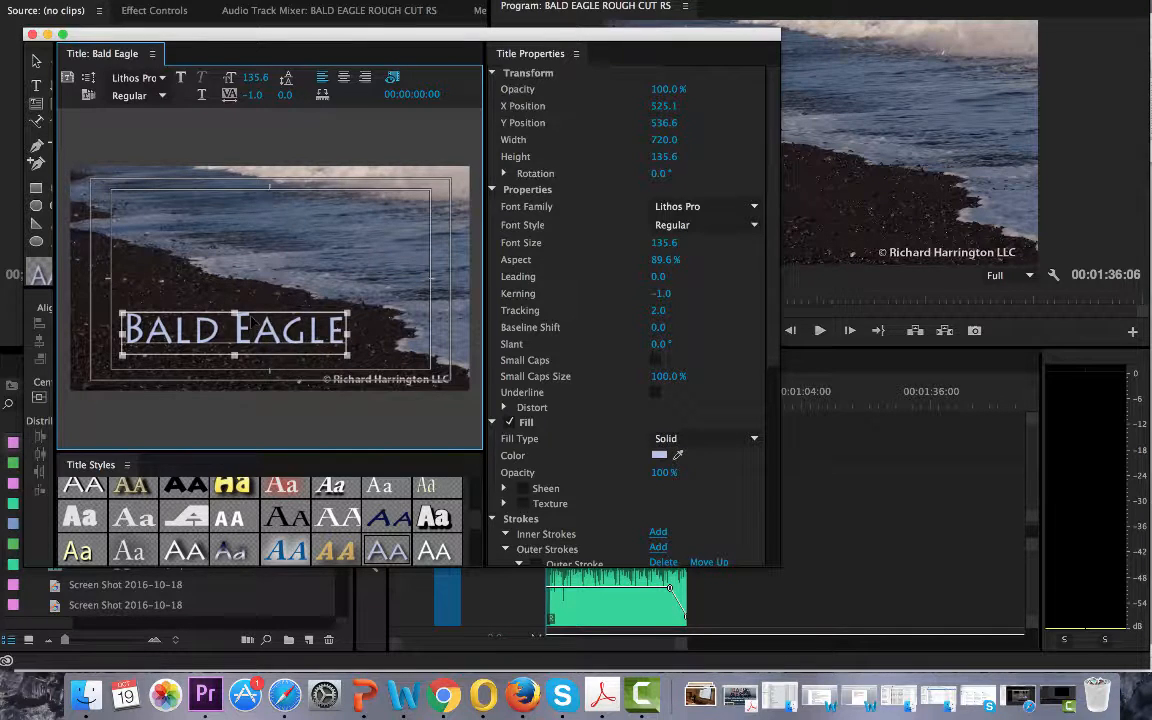
pyautogui.moveTo(249, 320); pyautogui.dragTo(188, 332)
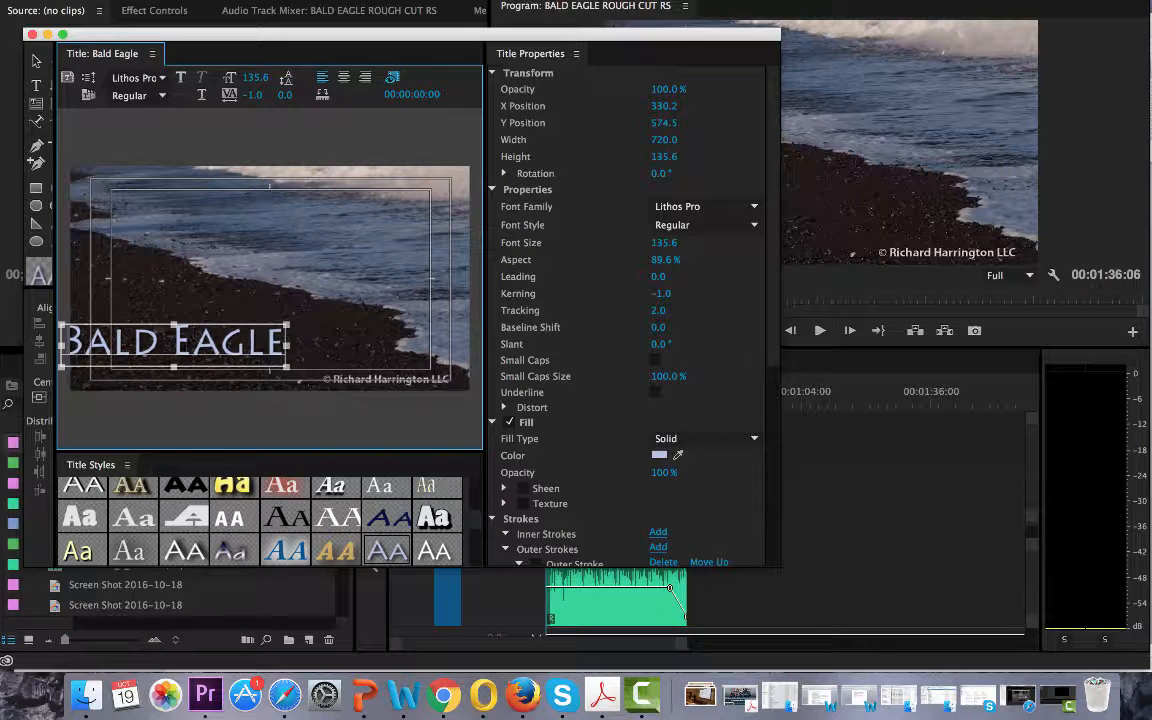
pyautogui.moveTo(183, 333); pyautogui.dragTo(236, 326)
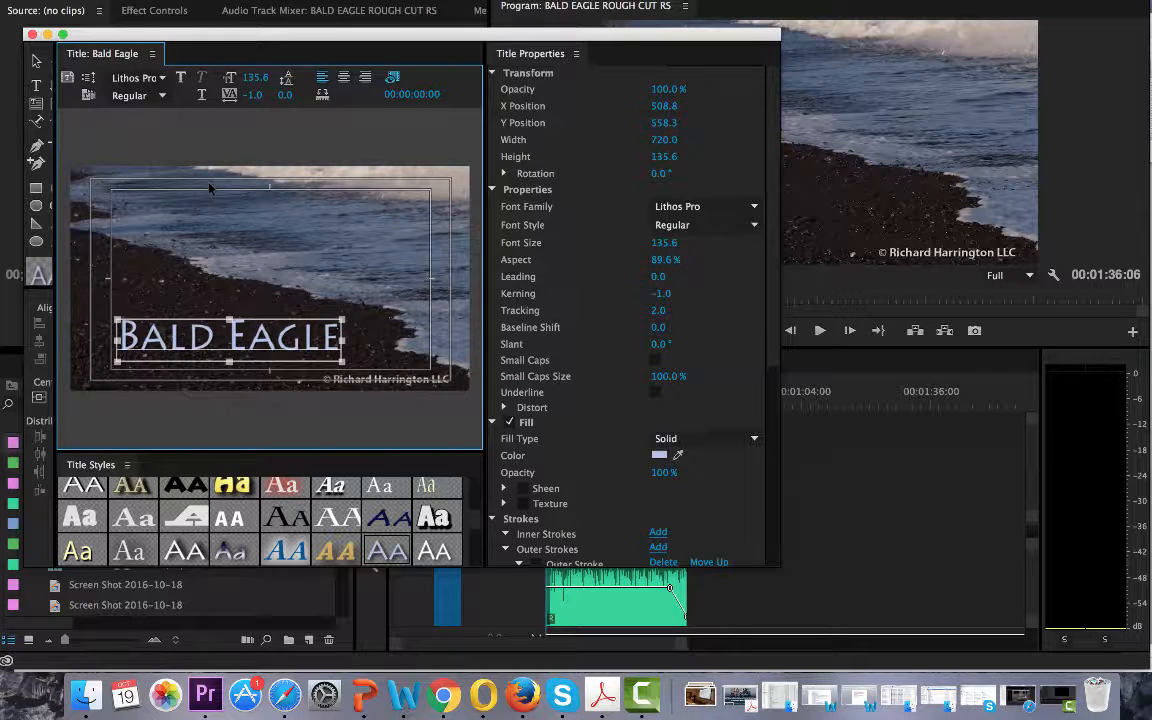
pyautogui.moveTo(203, 330)
pyautogui.mouseDown()
pyautogui.moveTo(183, 330)
pyautogui.moveTo(222, 342)
pyautogui.mouseUp()
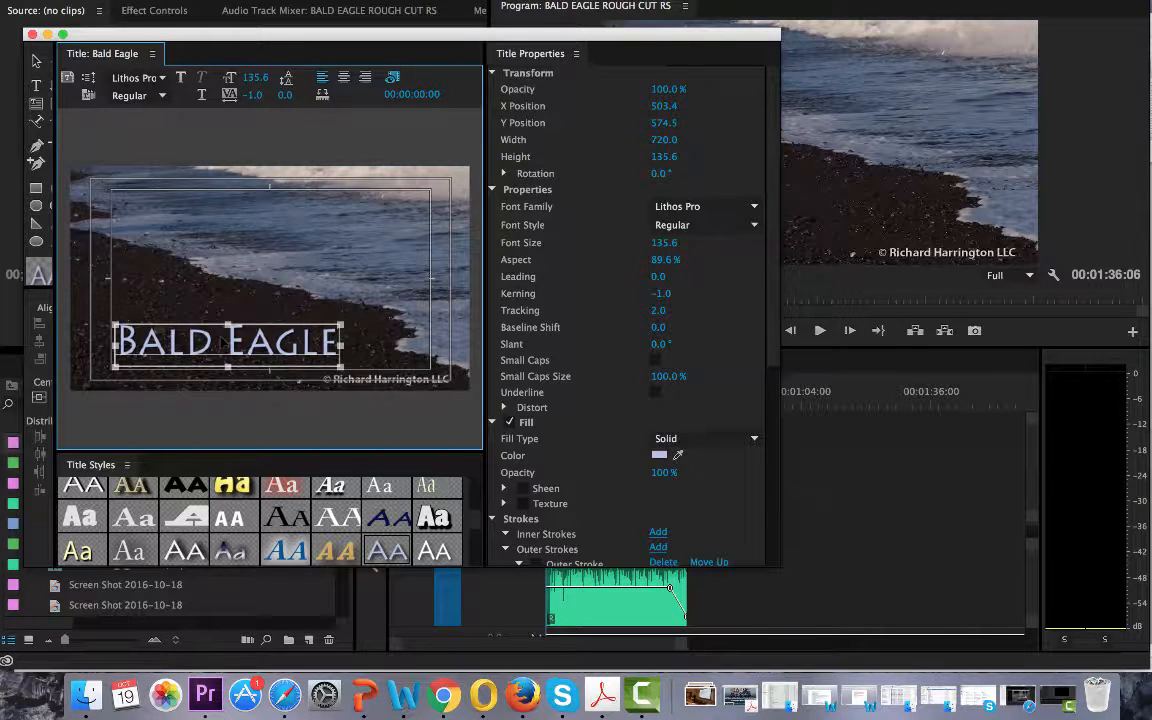
pyautogui.moveTo(222, 342); pyautogui.dragTo(229, 333)
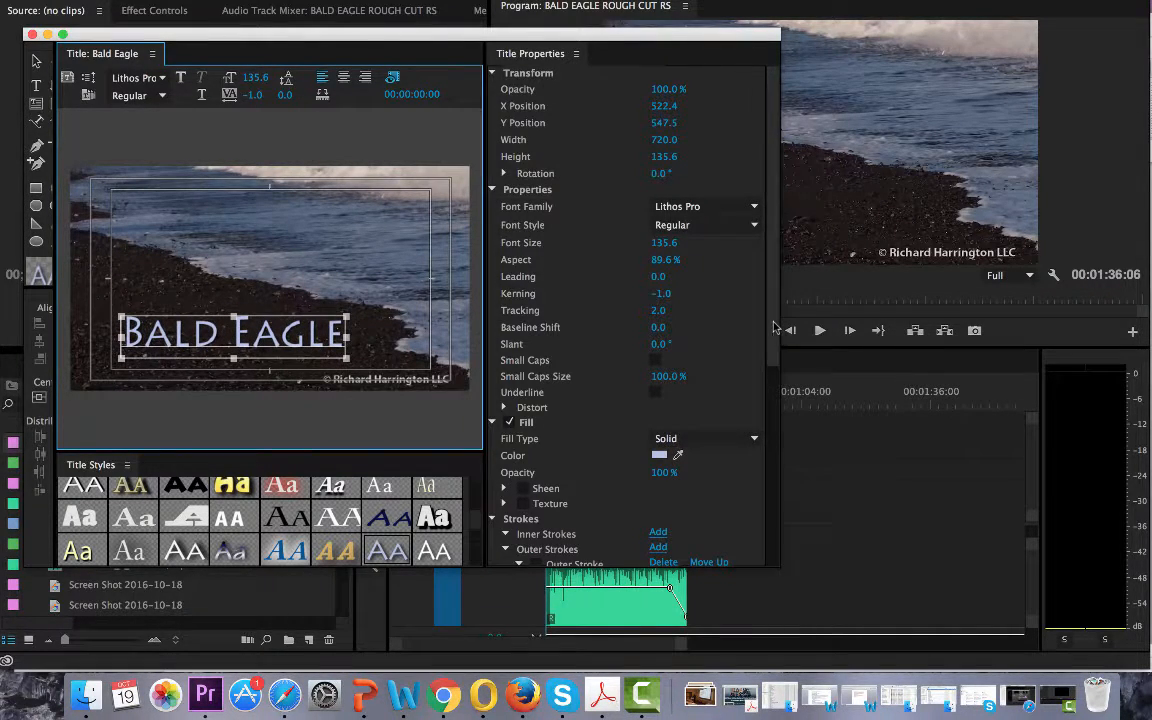
# Set the title text's shadow color to pale mint E0F7F0 and its angle to -257°.
pyautogui.scroll(-2, 696, 289)
pyautogui.moveTo(772, 358); pyautogui.dragTo(772, 465)
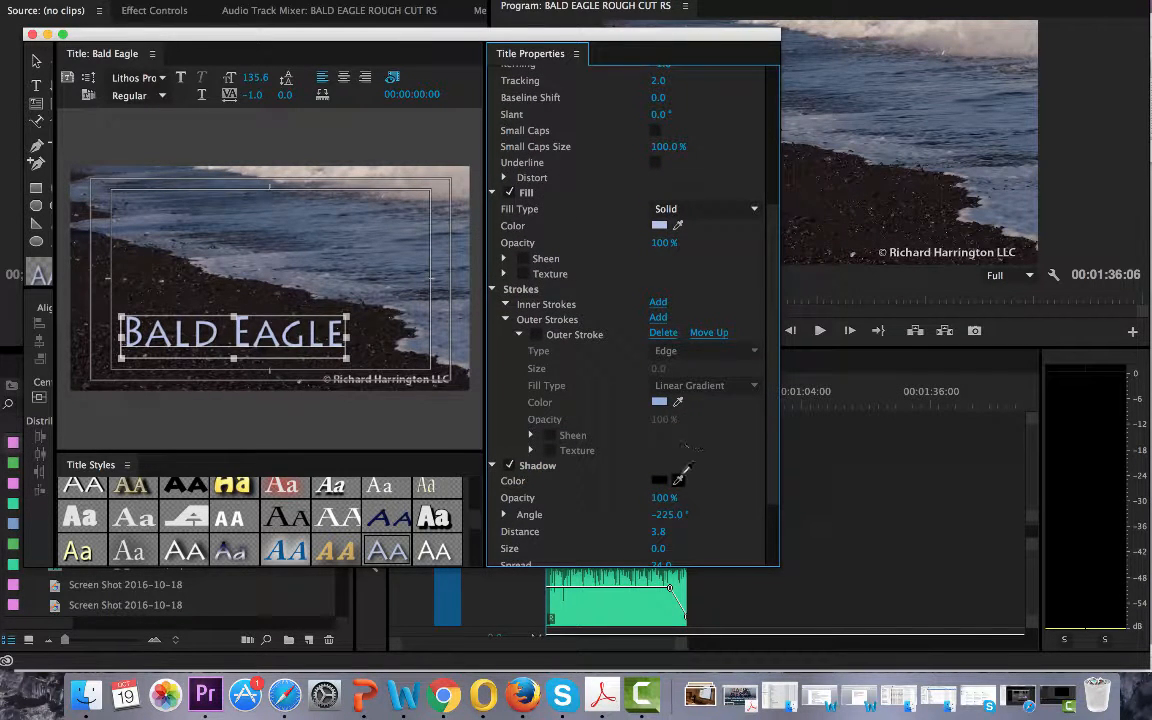
pyautogui.click(679, 478)
pyautogui.click(664, 483)
pyautogui.click(664, 481)
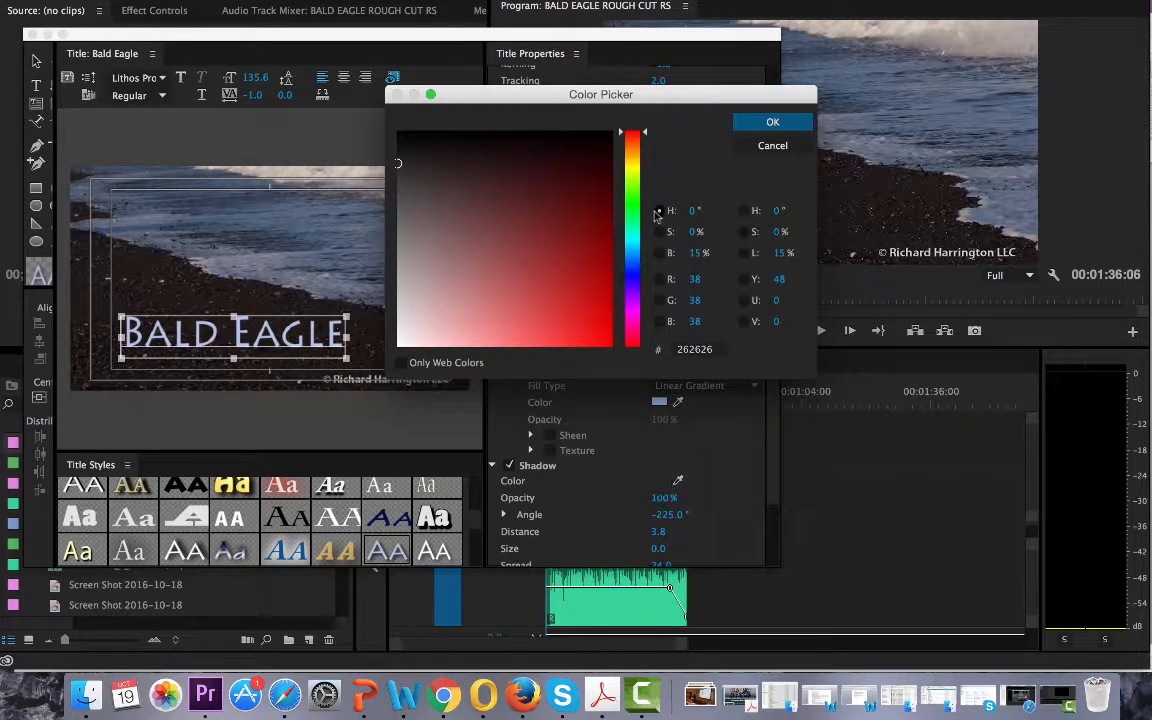
pyautogui.moveTo(632, 167); pyautogui.dragTo(631, 232)
pyautogui.moveTo(398, 163); pyautogui.dragTo(418, 340)
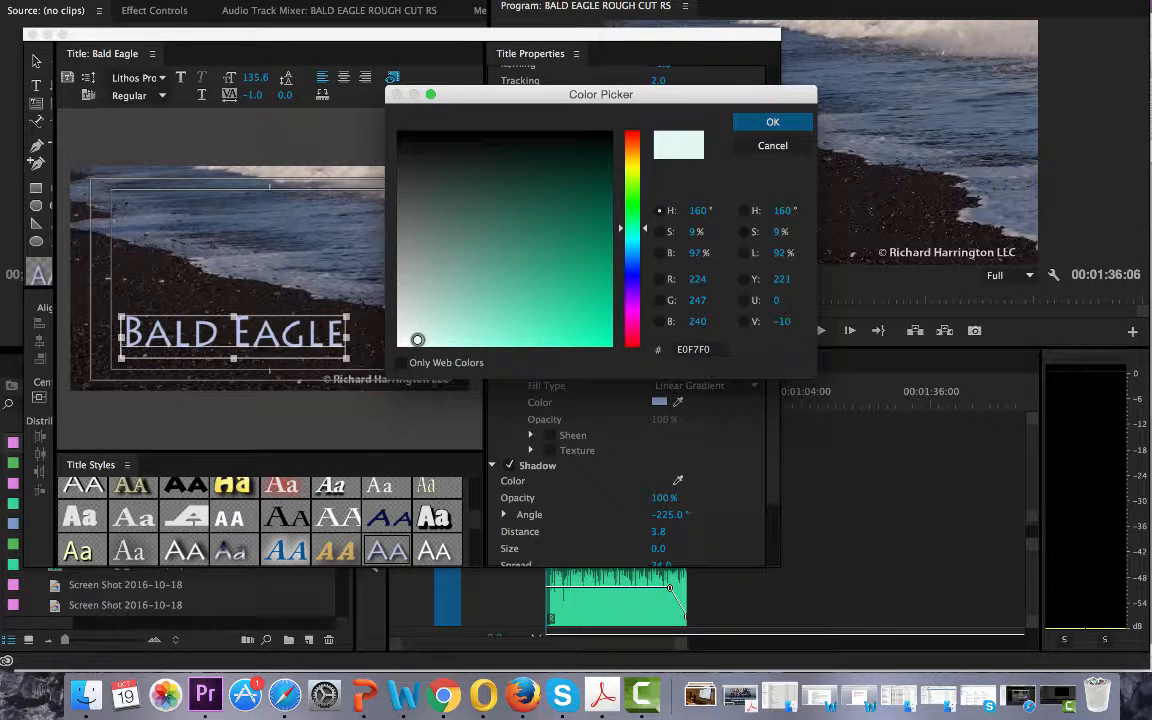
pyautogui.click(771, 120)
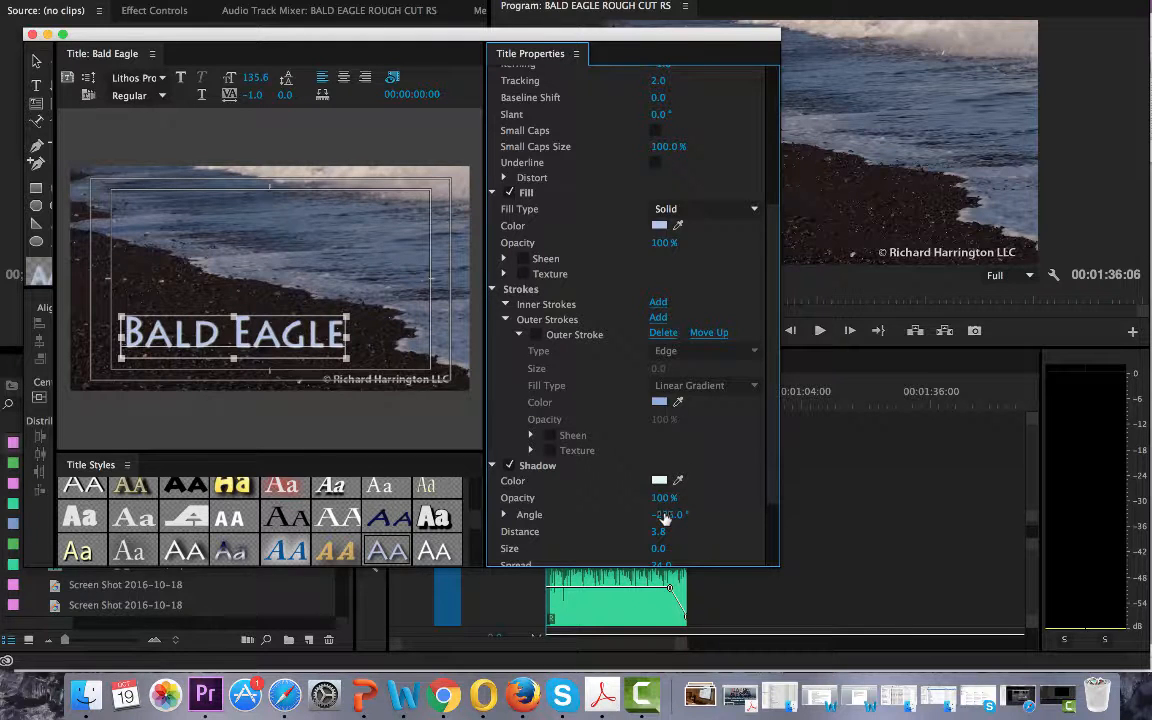
pyautogui.moveTo(666, 515); pyautogui.dragTo(635, 515)
# Add a second outer stroke to the title text, enable the original outer stroke, and set the original's size to 3.0.
pyautogui.scroll(-3, 695, 330)
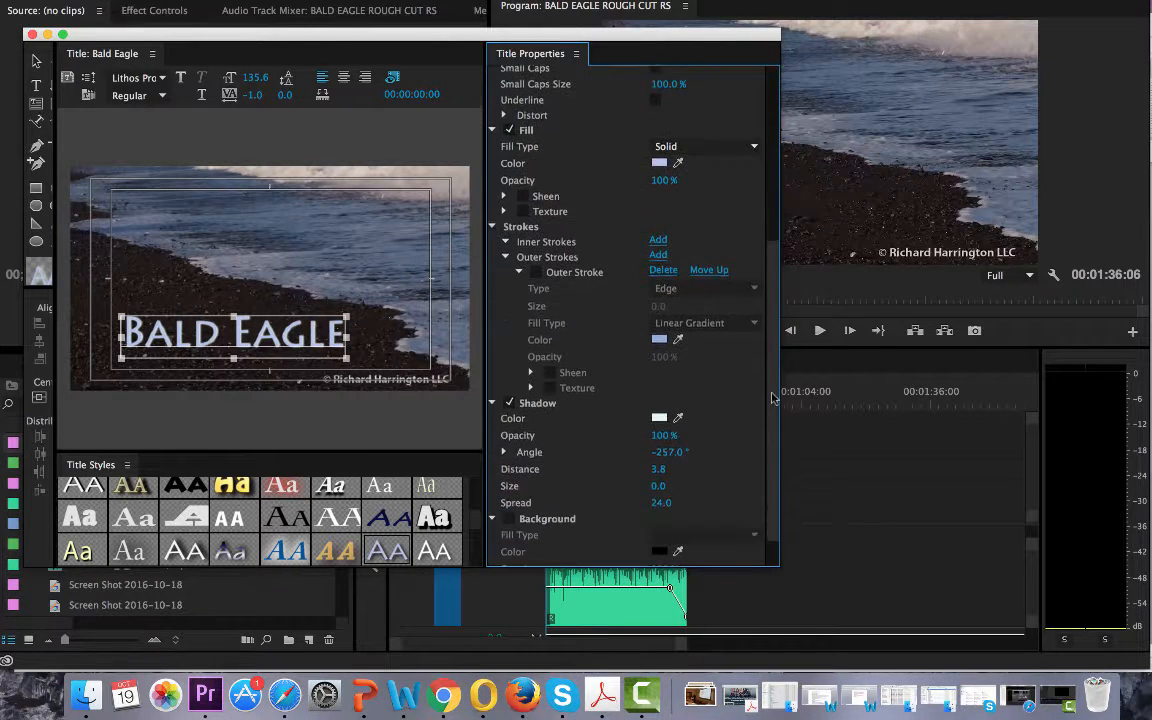
pyautogui.click(658, 255)
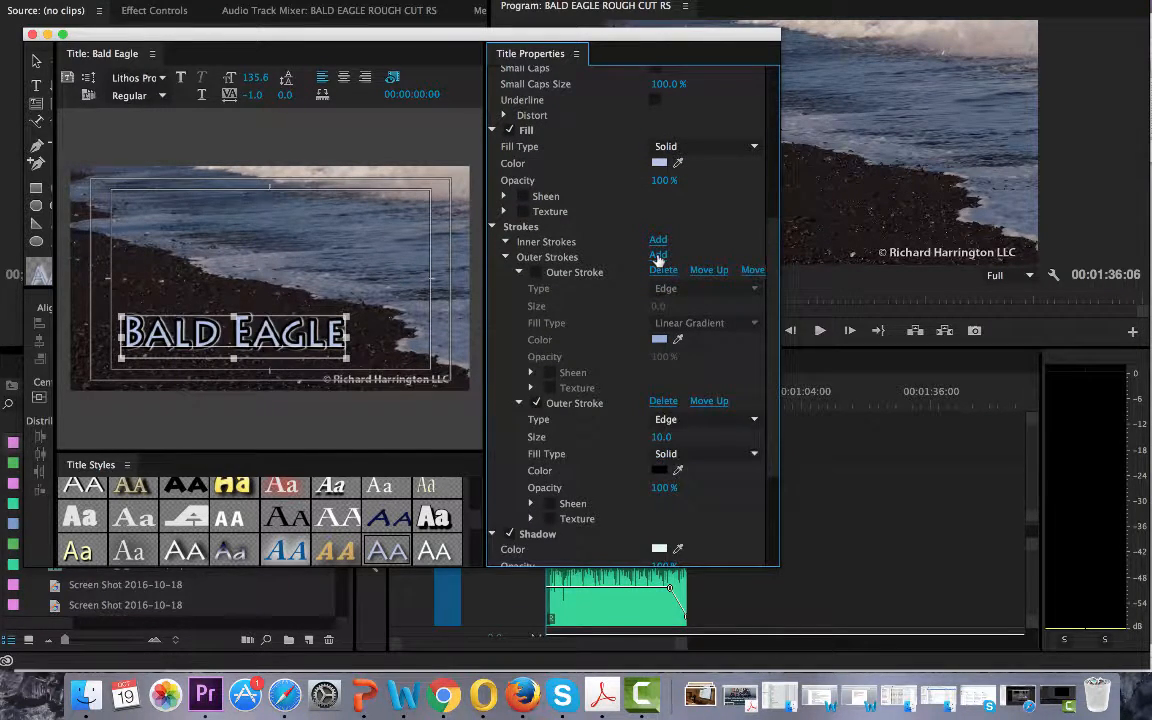
pyautogui.click(536, 273)
pyautogui.click(536, 273)
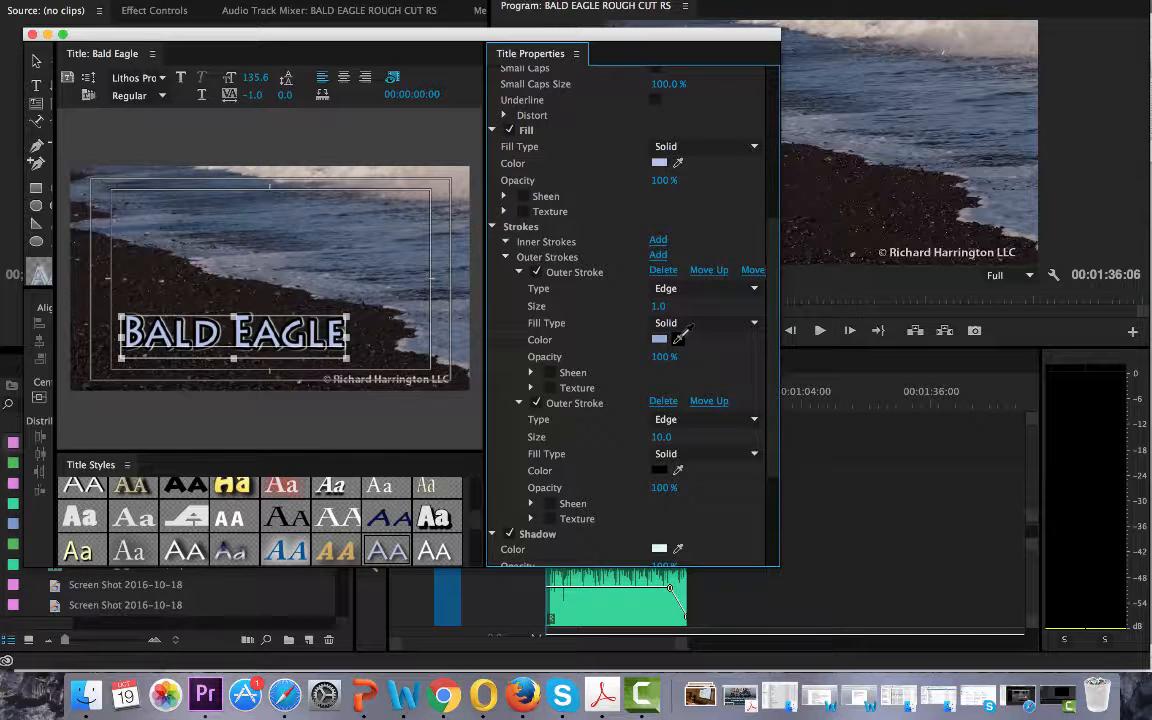
pyautogui.click(659, 307)
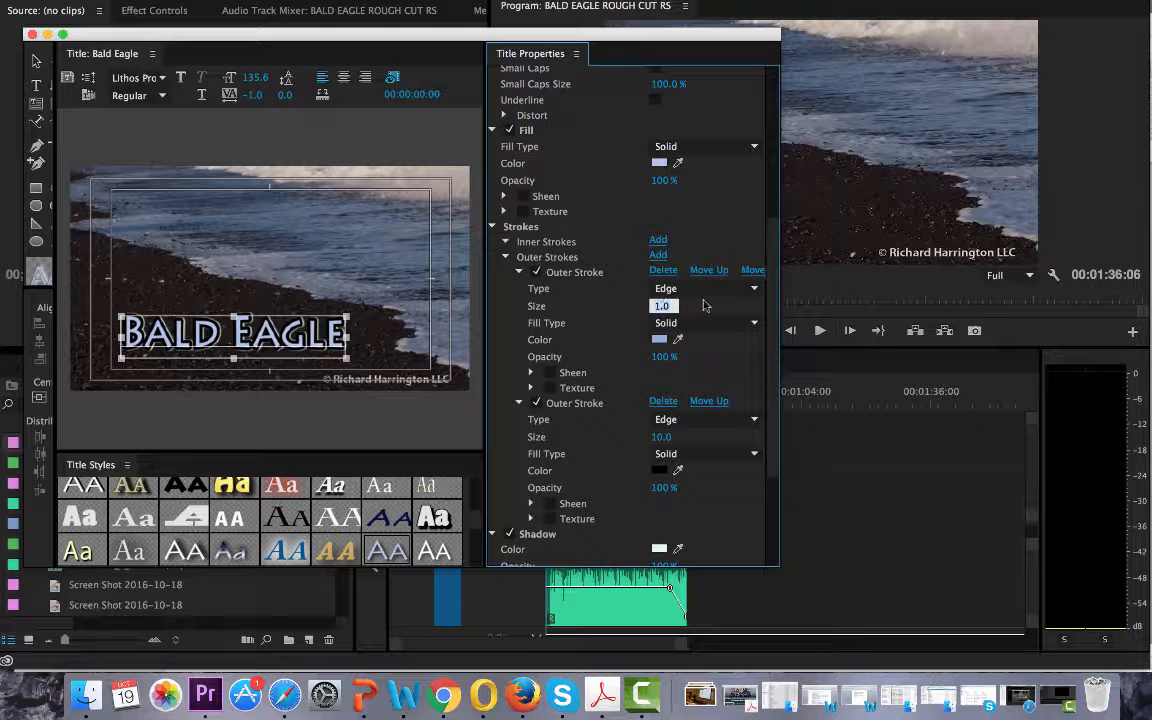
pyautogui.click(708, 306)
pyautogui.moveTo(657, 311)
pyautogui.mouseDown()
pyautogui.moveTo(720, 311)
pyautogui.moveTo(655, 311)
pyautogui.mouseUp()
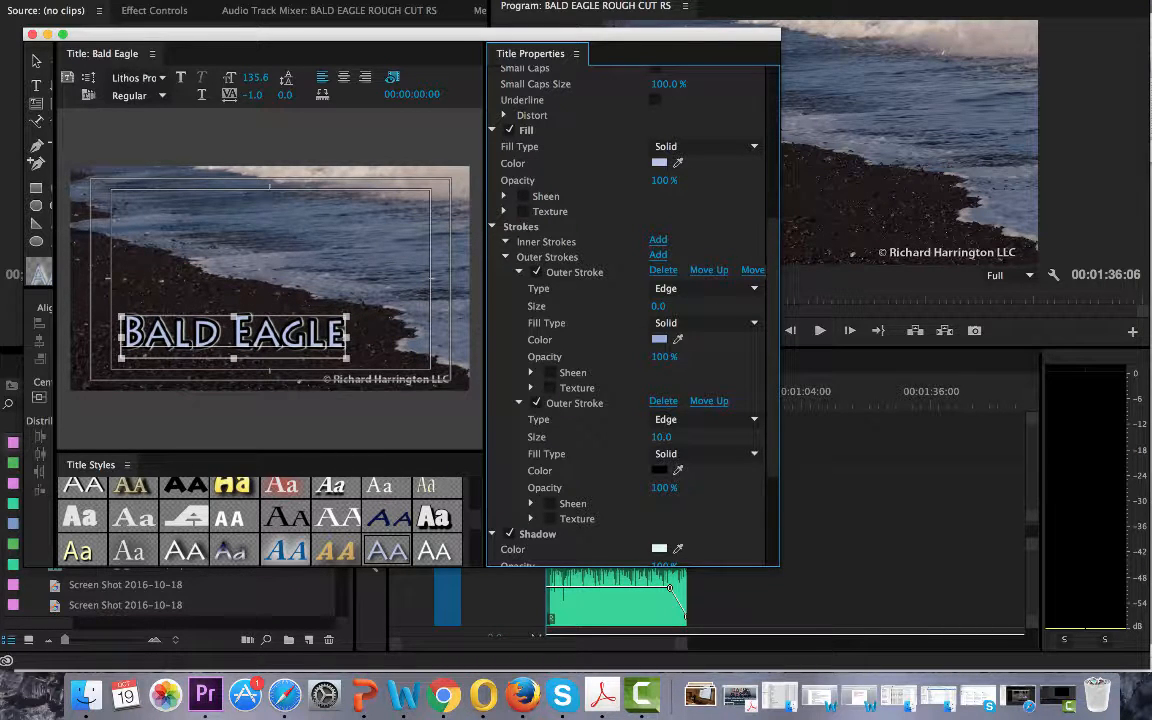
pyautogui.moveTo(655, 311); pyautogui.dragTo(662, 305)
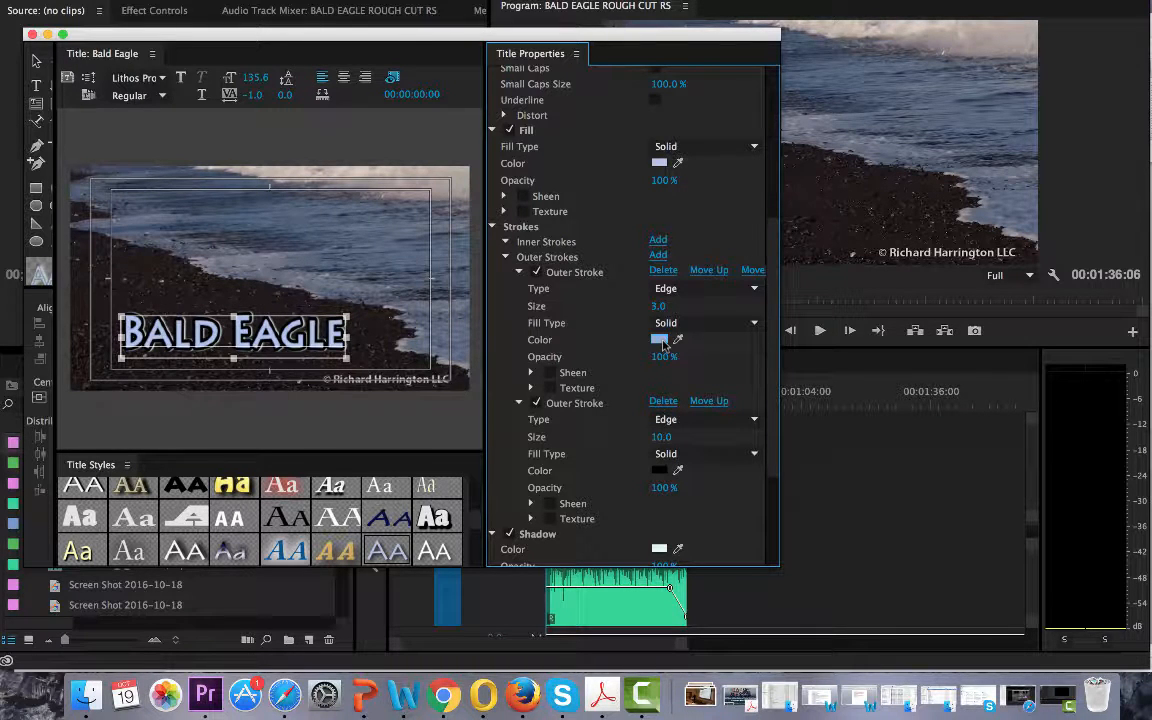
# Set the first outer stroke's color to dark navy 02122F and close the Bald Eagle title.
pyautogui.click(660, 340)
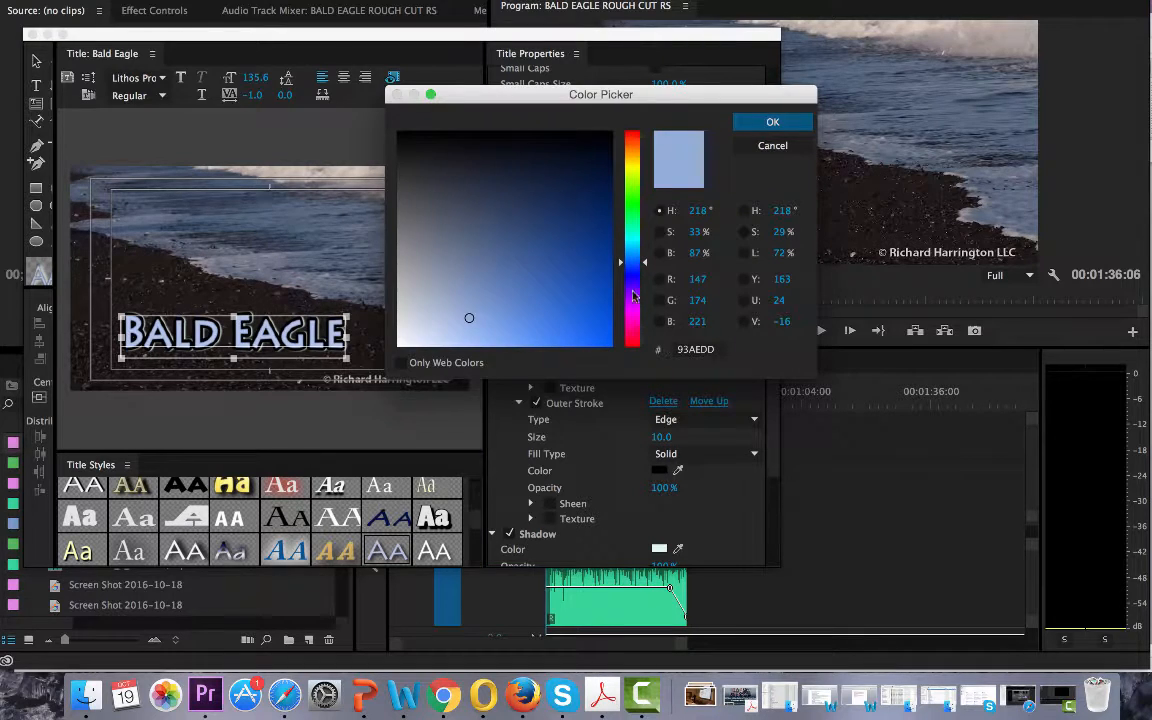
pyautogui.moveTo(469, 317)
pyautogui.mouseDown()
pyautogui.moveTo(442, 321)
pyautogui.moveTo(536, 170)
pyautogui.moveTo(603, 171)
pyautogui.mouseUp()
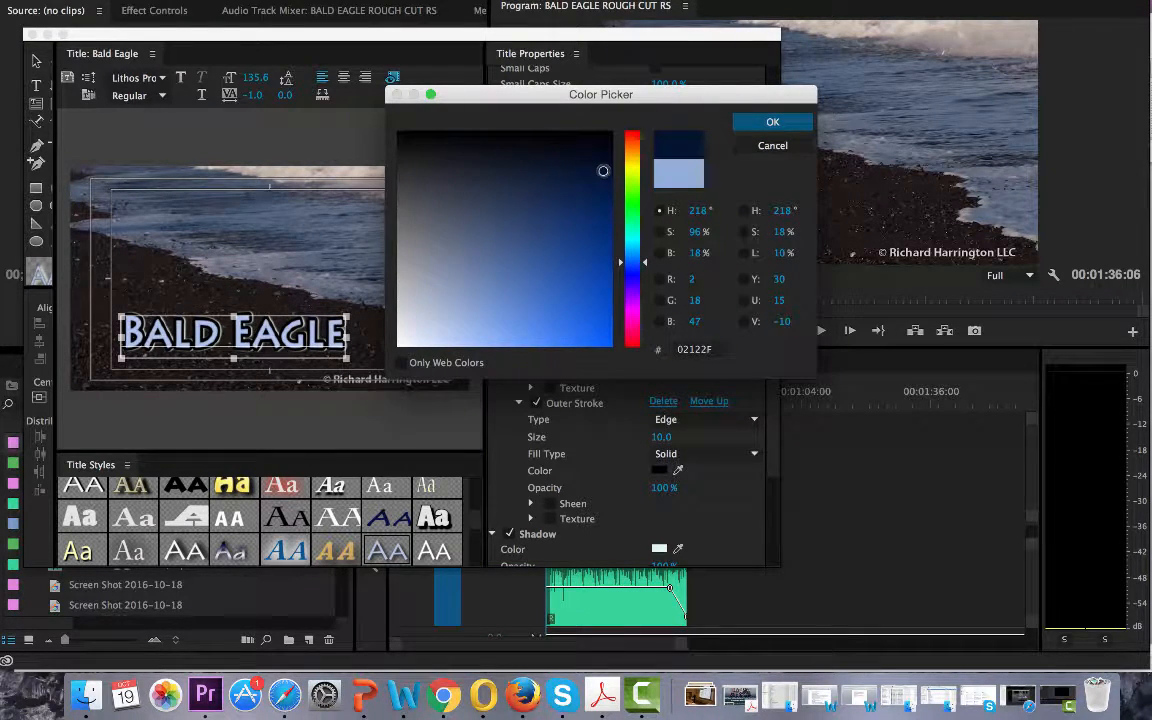
pyautogui.click(771, 121)
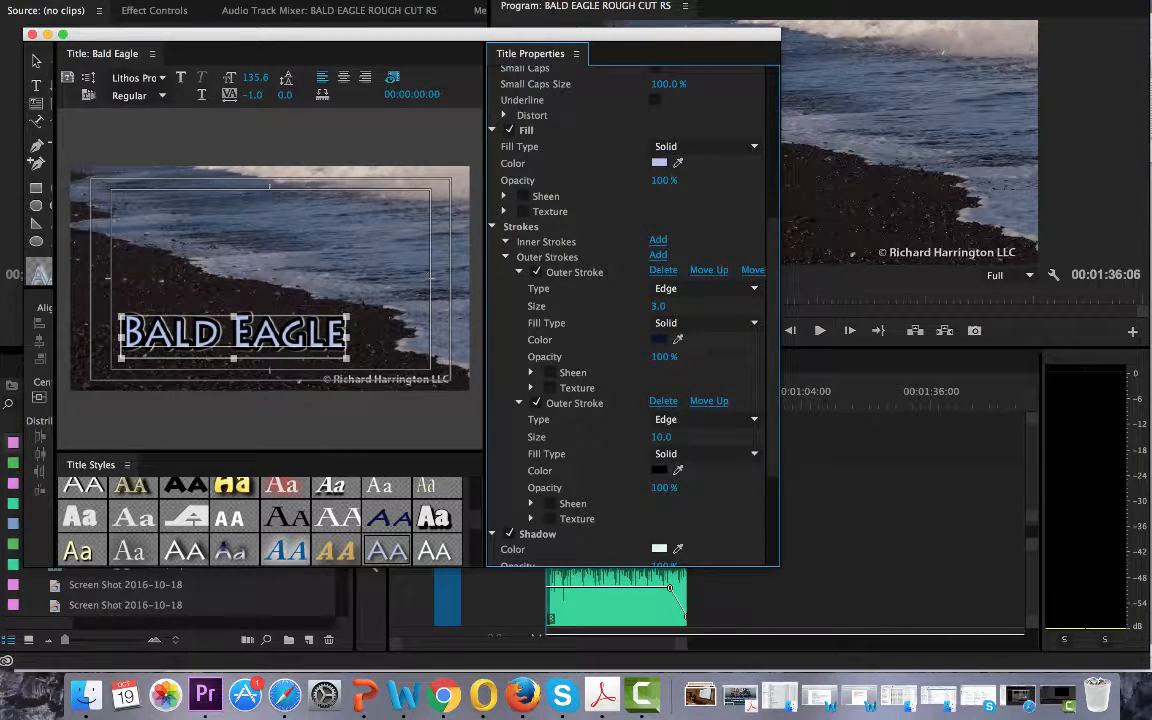
pyautogui.click(398, 340)
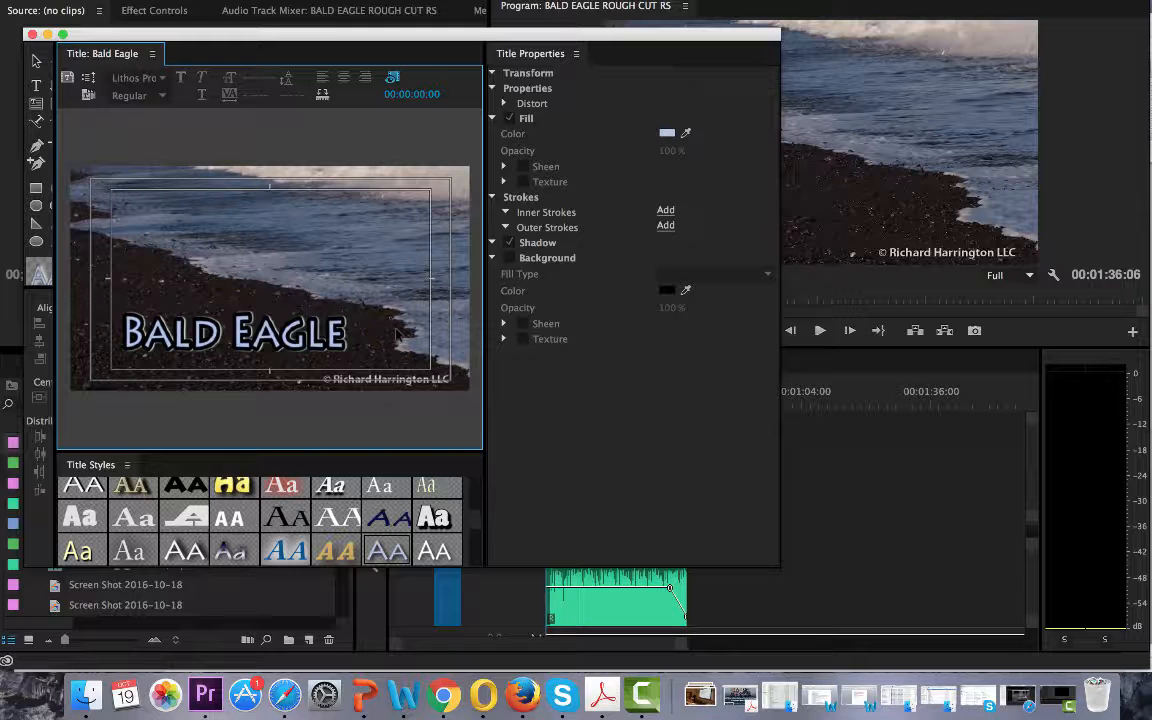
pyautogui.click(238, 326)
pyautogui.click(32, 35)
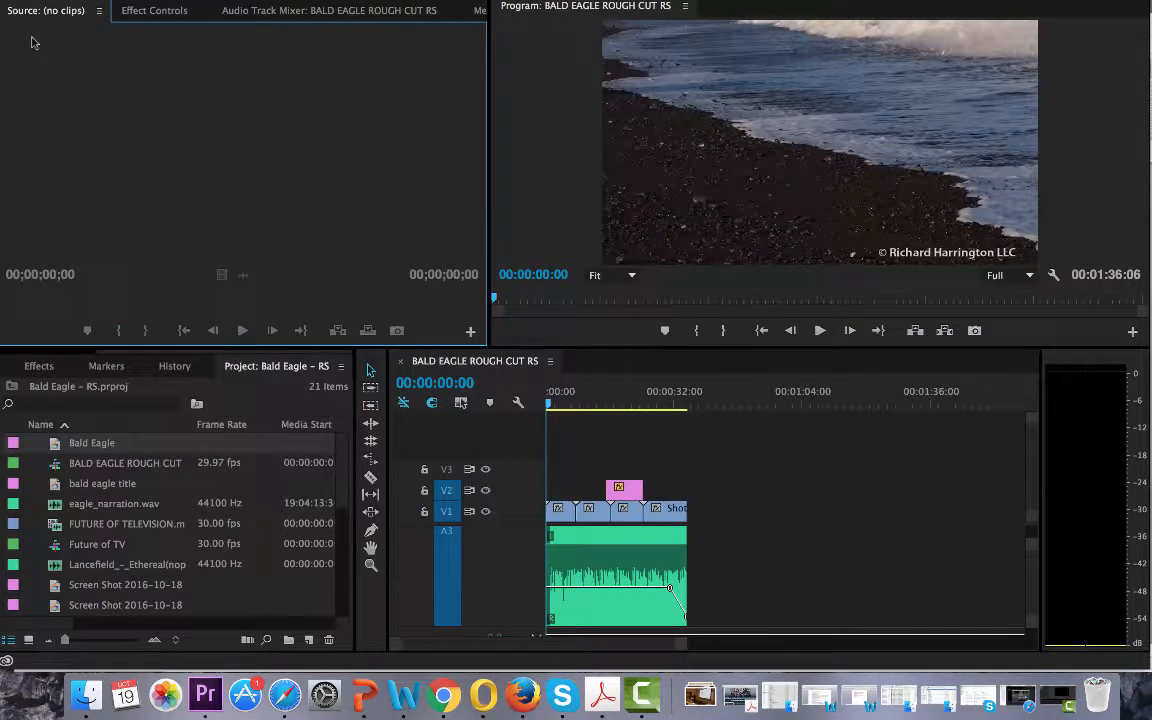
# Place the Bald Eagle title on track V2 at the start of the sequence and play it back.
pyautogui.doubleClick(63, 447)
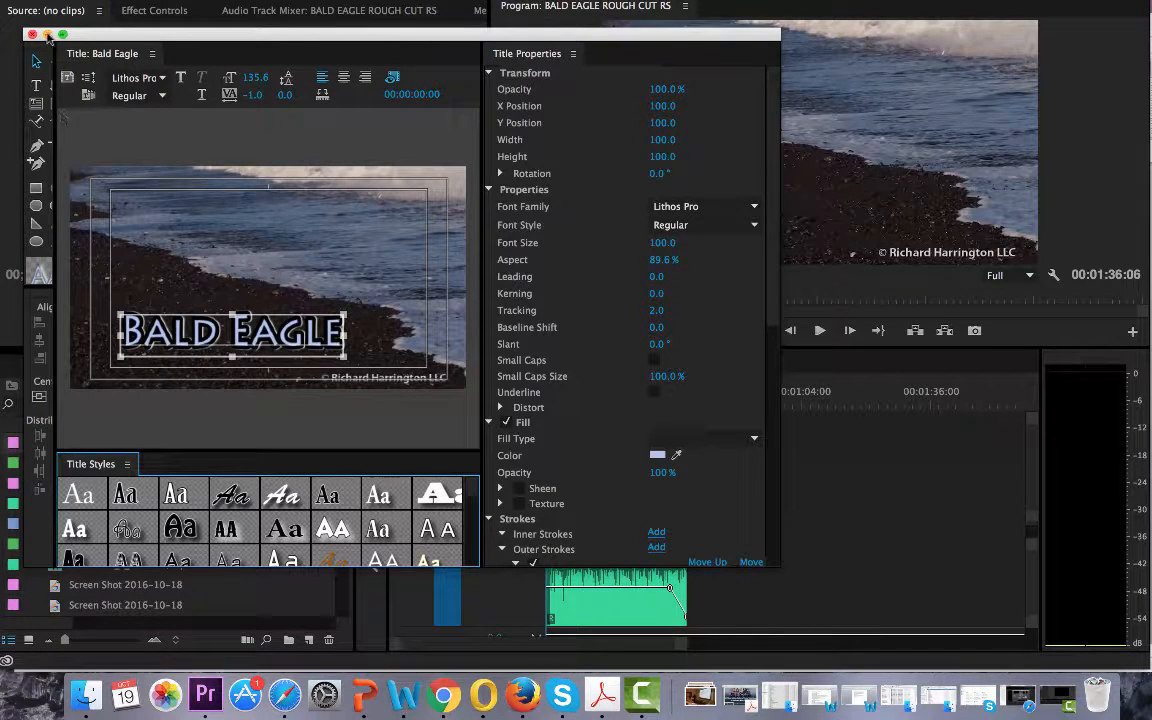
pyautogui.click(32, 35)
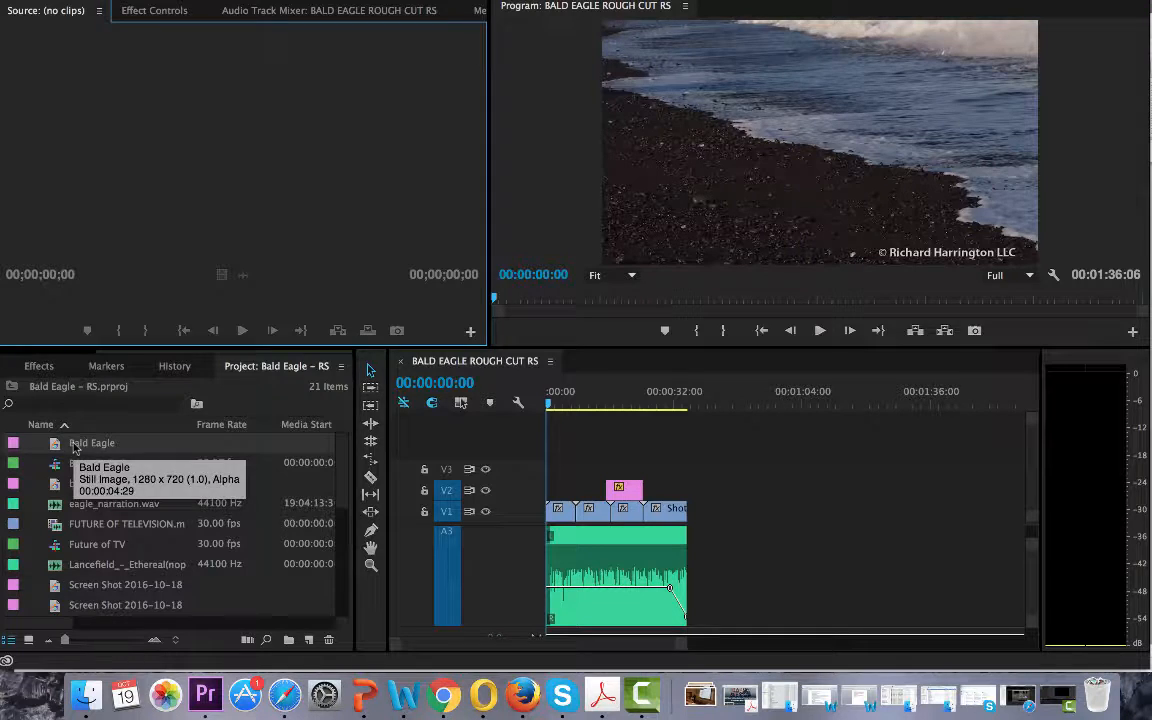
pyautogui.moveTo(50, 445); pyautogui.dragTo(546, 497)
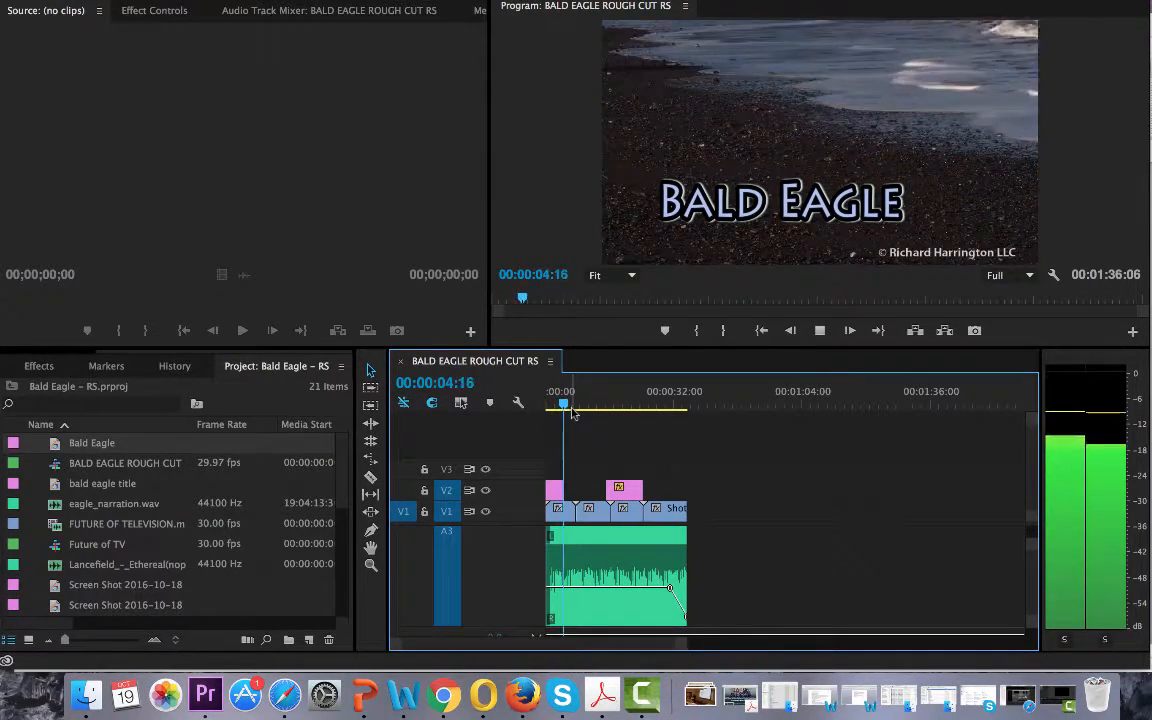
pyautogui.press('space')
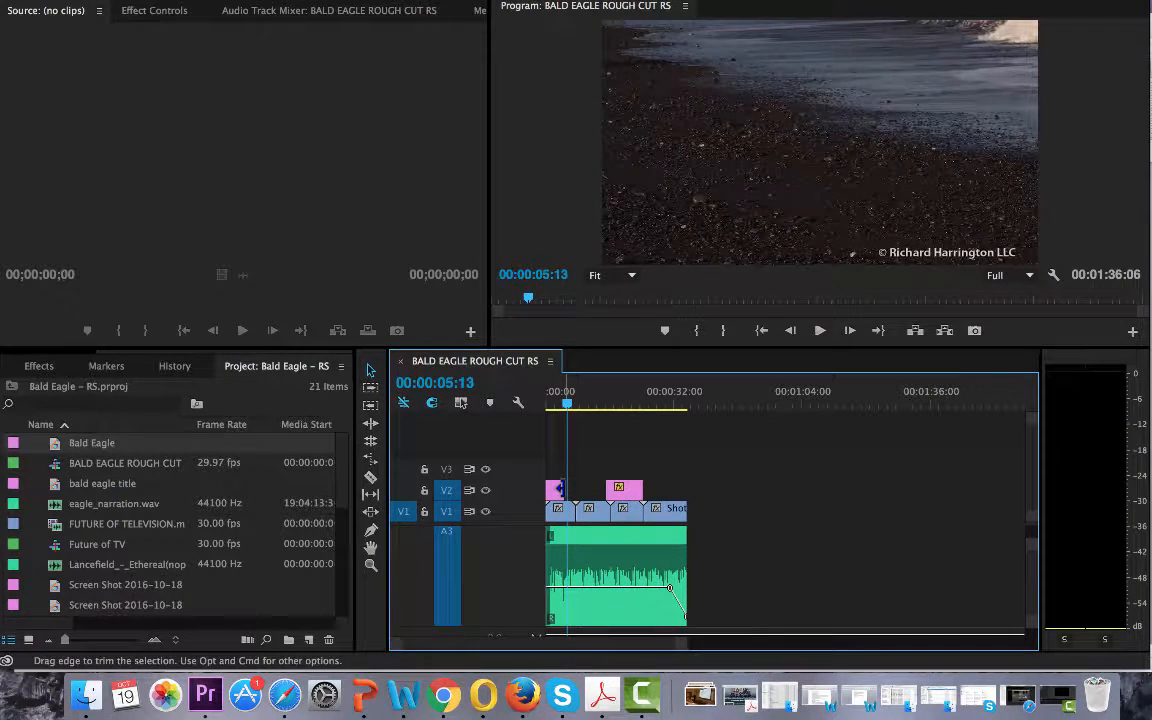
# Trim the end of the Bald Eagle title clip to 00:00:04:00 and move the playhead back to 00:00:00:26.
pyautogui.moveTo(566, 401); pyautogui.dragTo(561, 400)
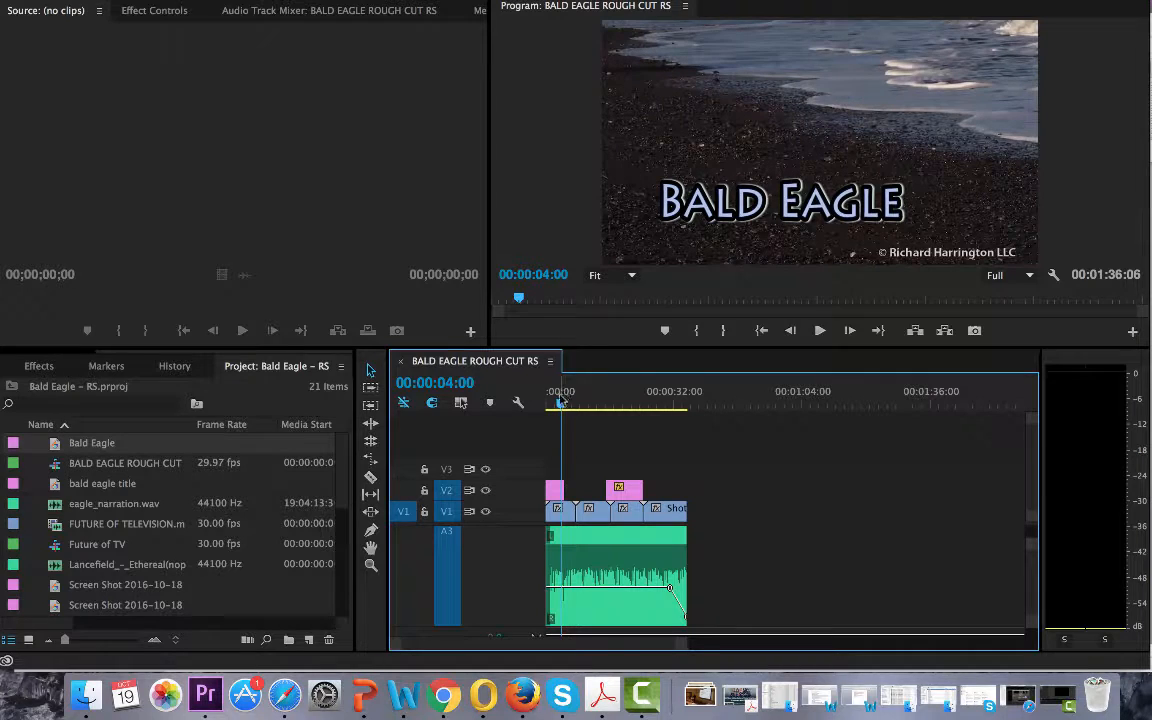
pyautogui.press('=')
pyautogui.press('=')
pyautogui.press('=')
pyautogui.press('=')
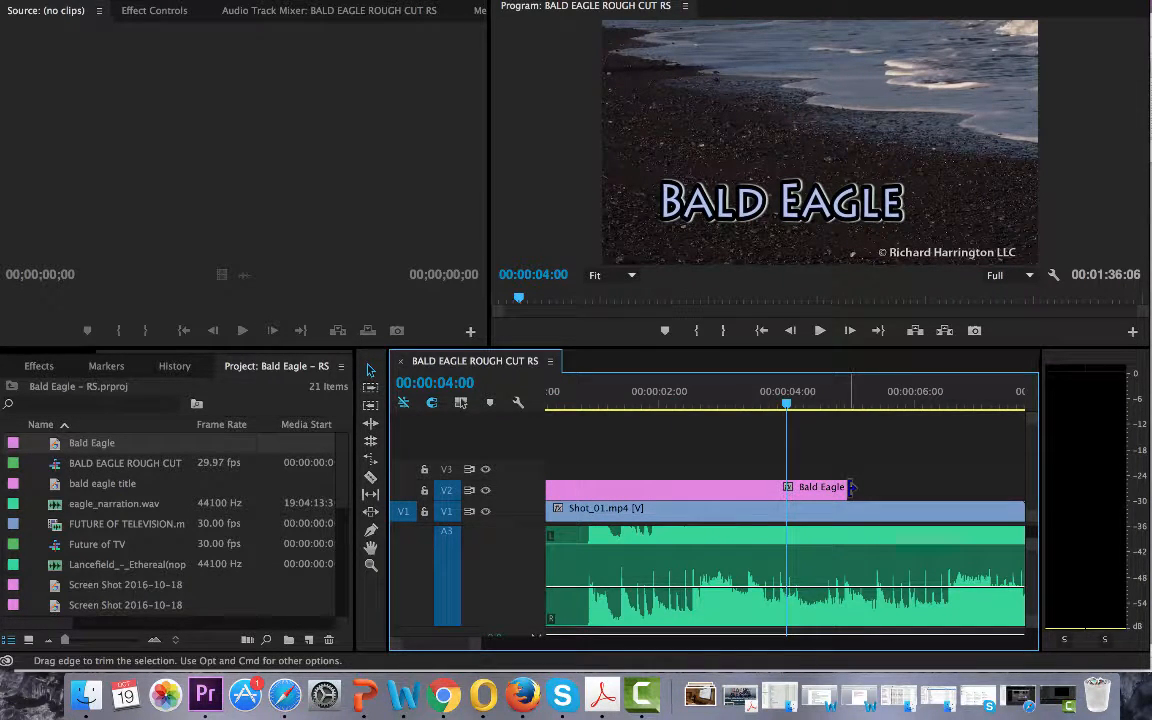
pyautogui.moveTo(844, 487); pyautogui.dragTo(779, 476)
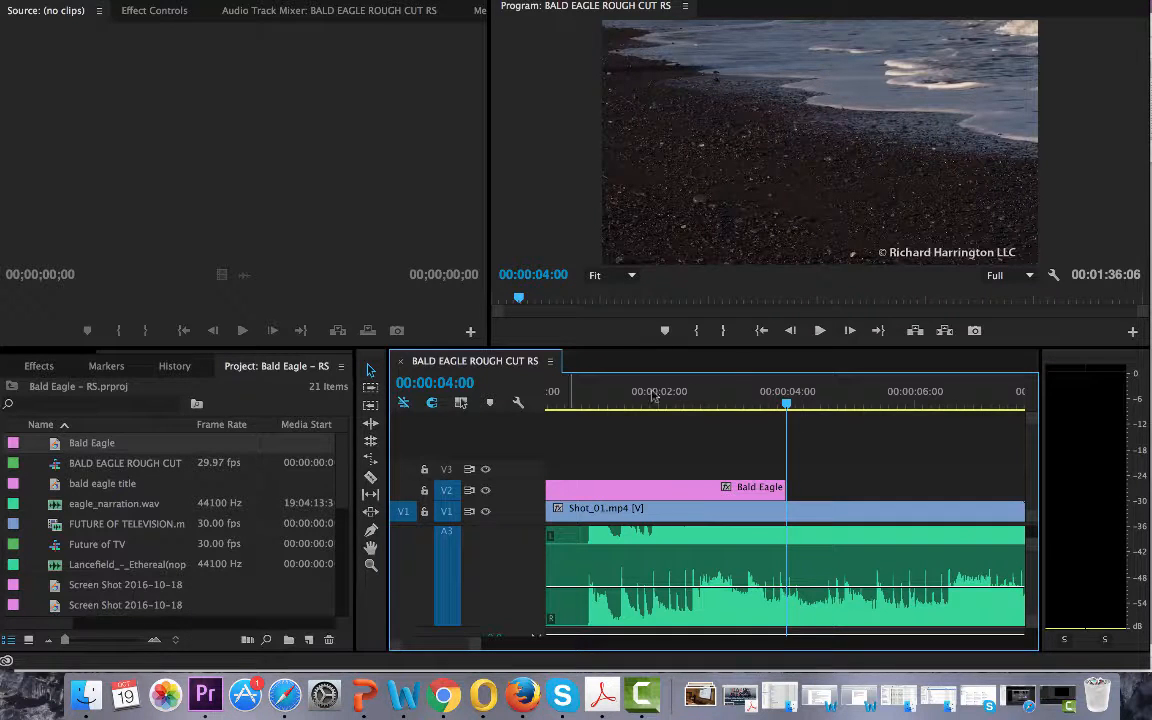
pyautogui.moveTo(760, 405); pyautogui.dragTo(589, 414)
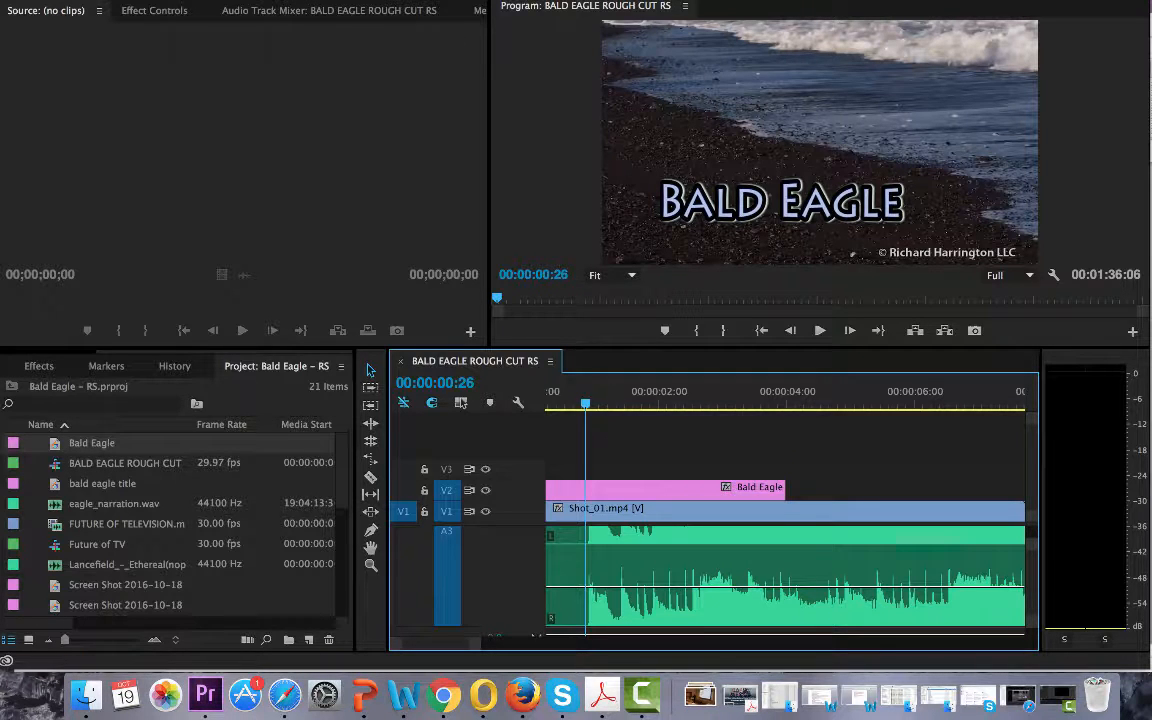
# Create a default roll title named "end credit" and close its title window.
pyautogui.click(370, 1)
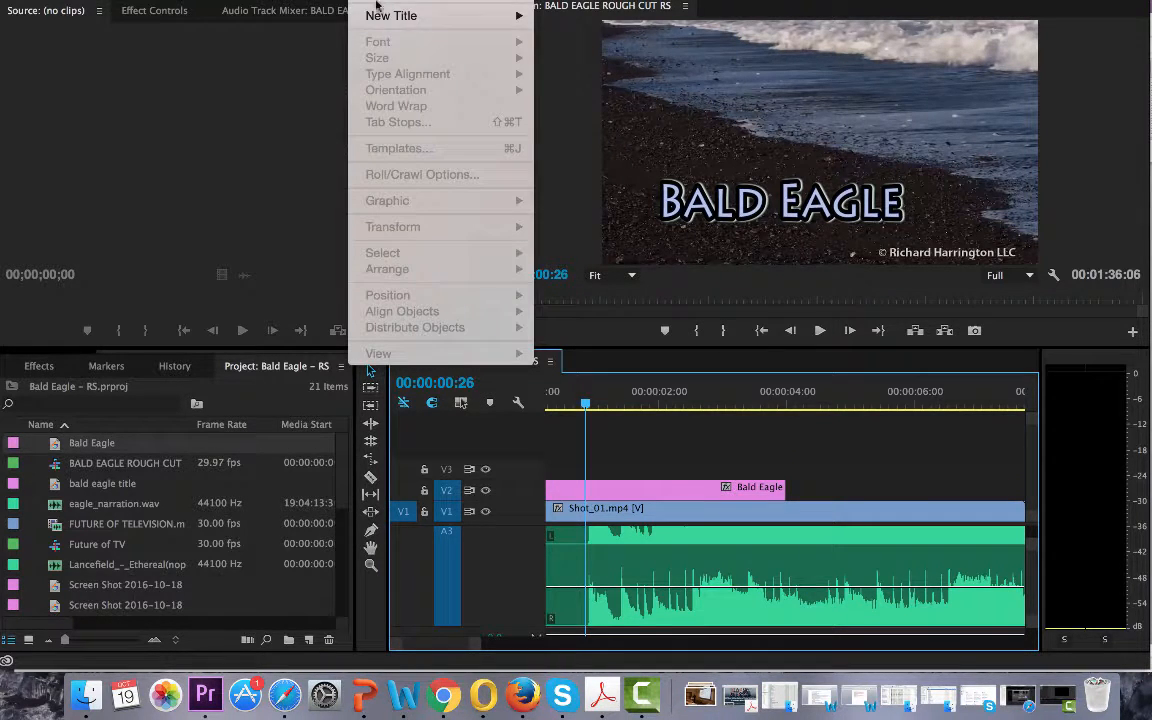
pyautogui.moveTo(384, 20)
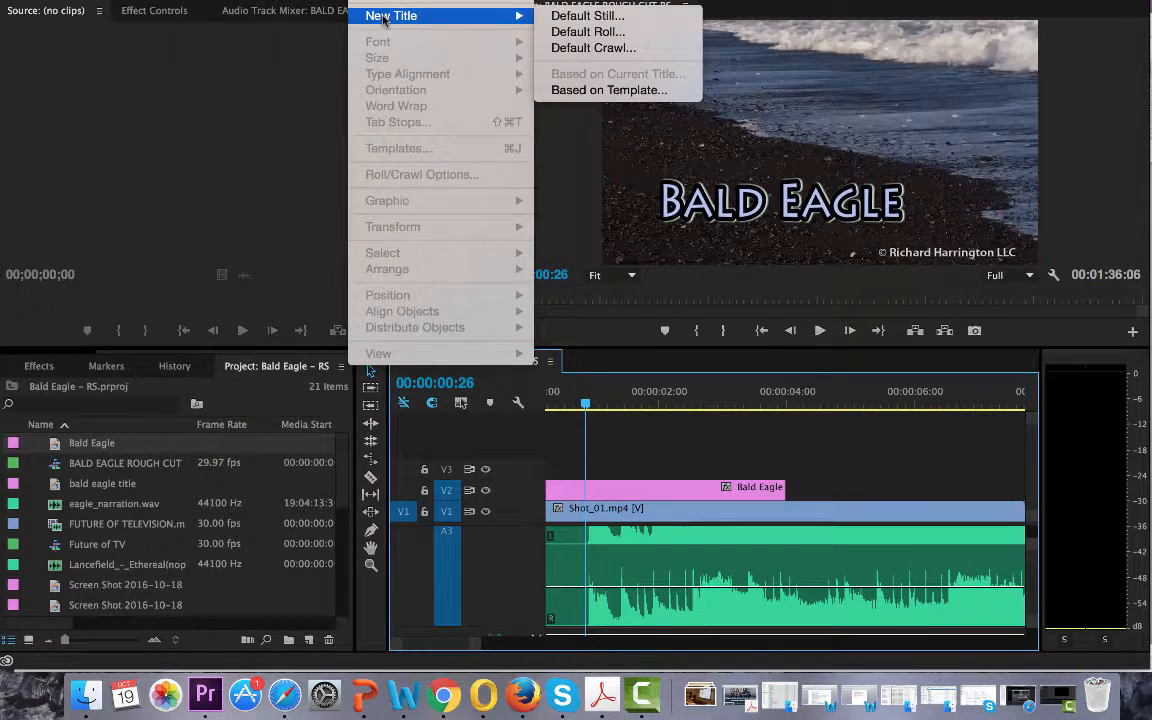
pyautogui.click(563, 33)
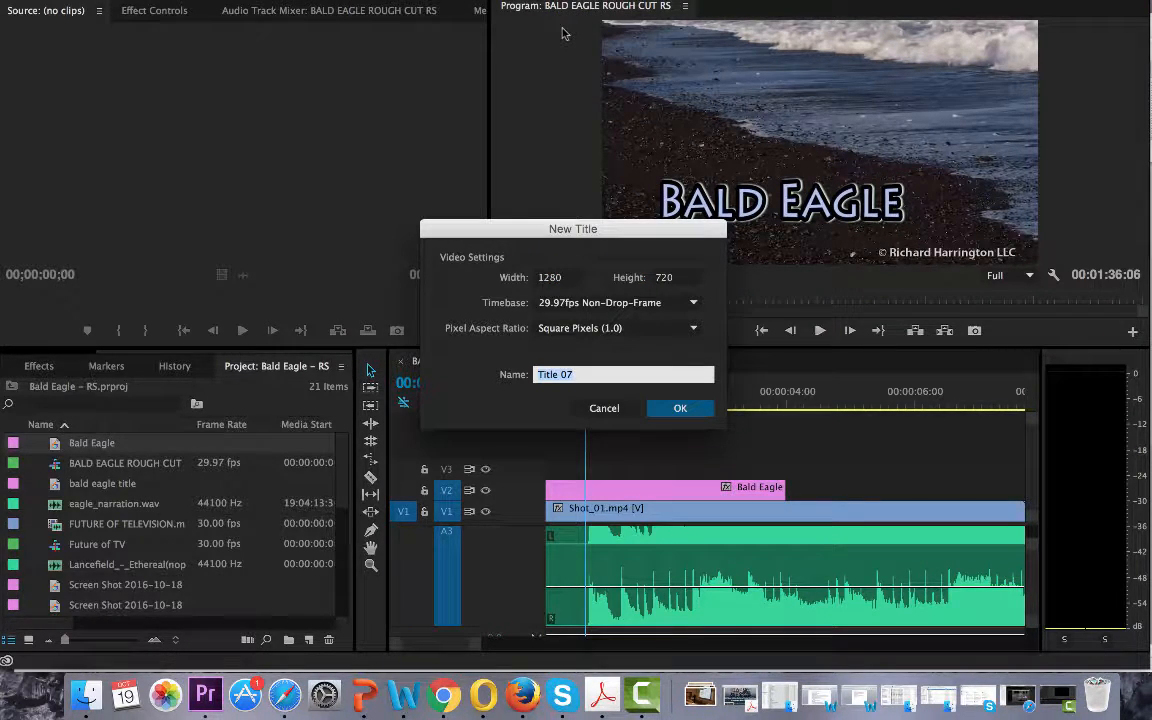
pyautogui.write('end credit')
pyautogui.press('Return')
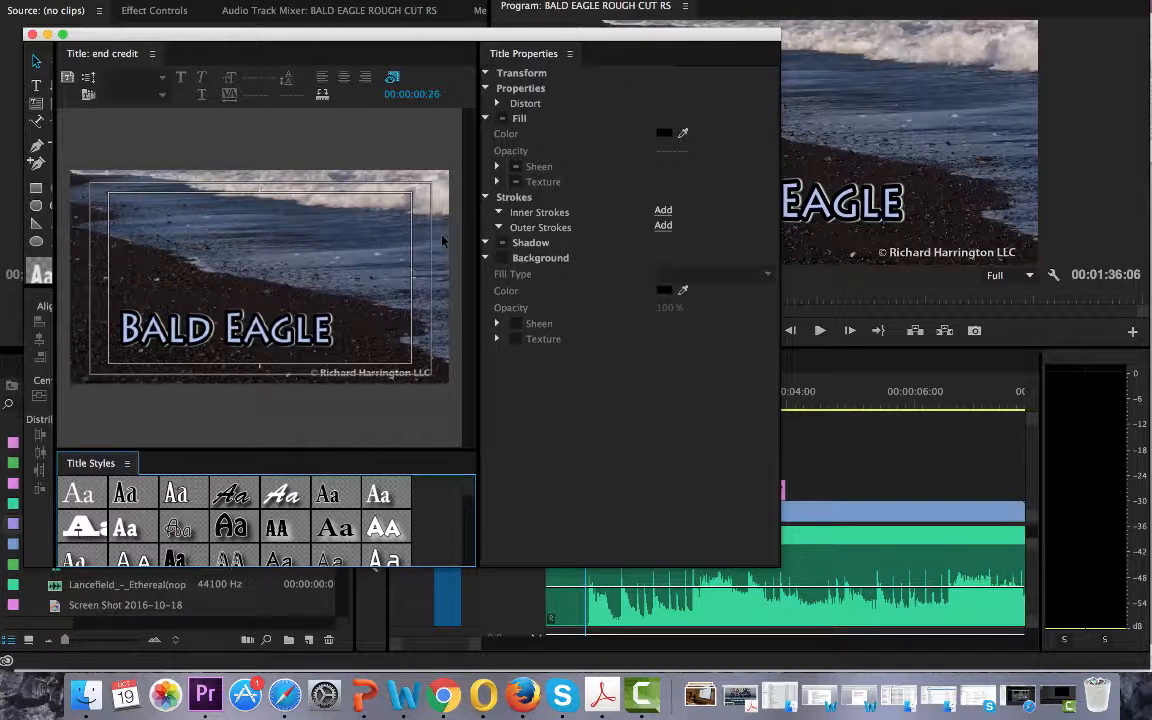
pyautogui.click(32, 35)
# Create another default roll title named "end credits" and close its title window.
pyautogui.click(368, 1)
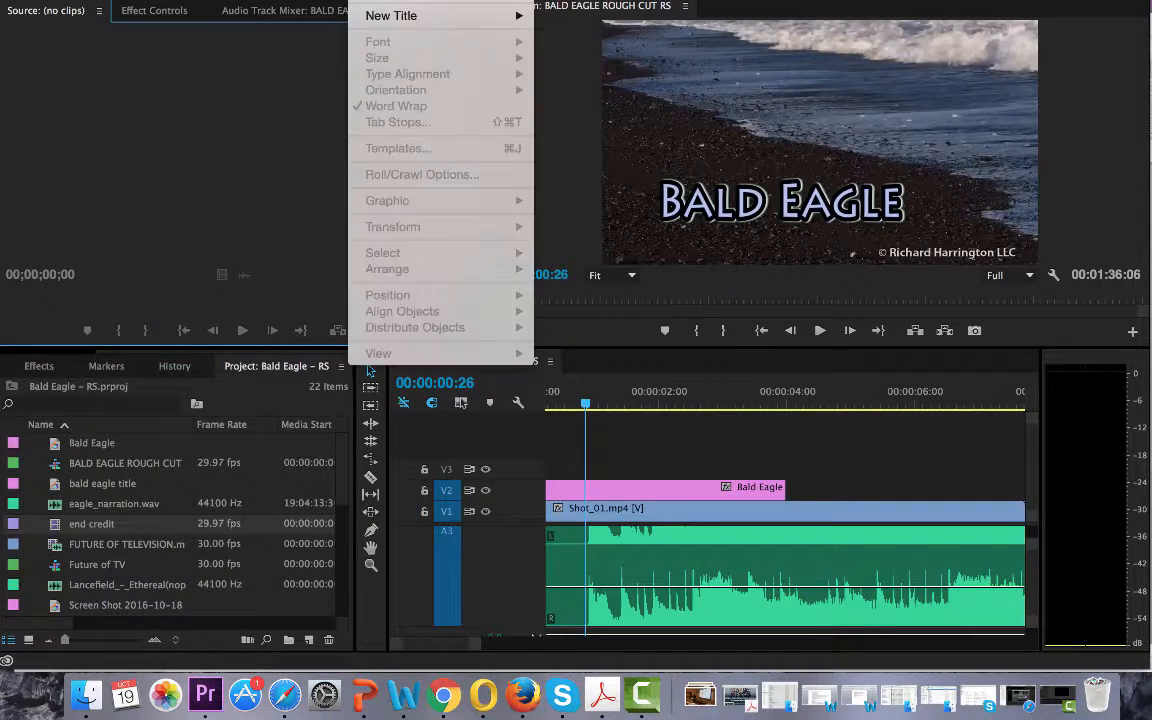
pyautogui.moveTo(372, 16)
pyautogui.click(603, 31)
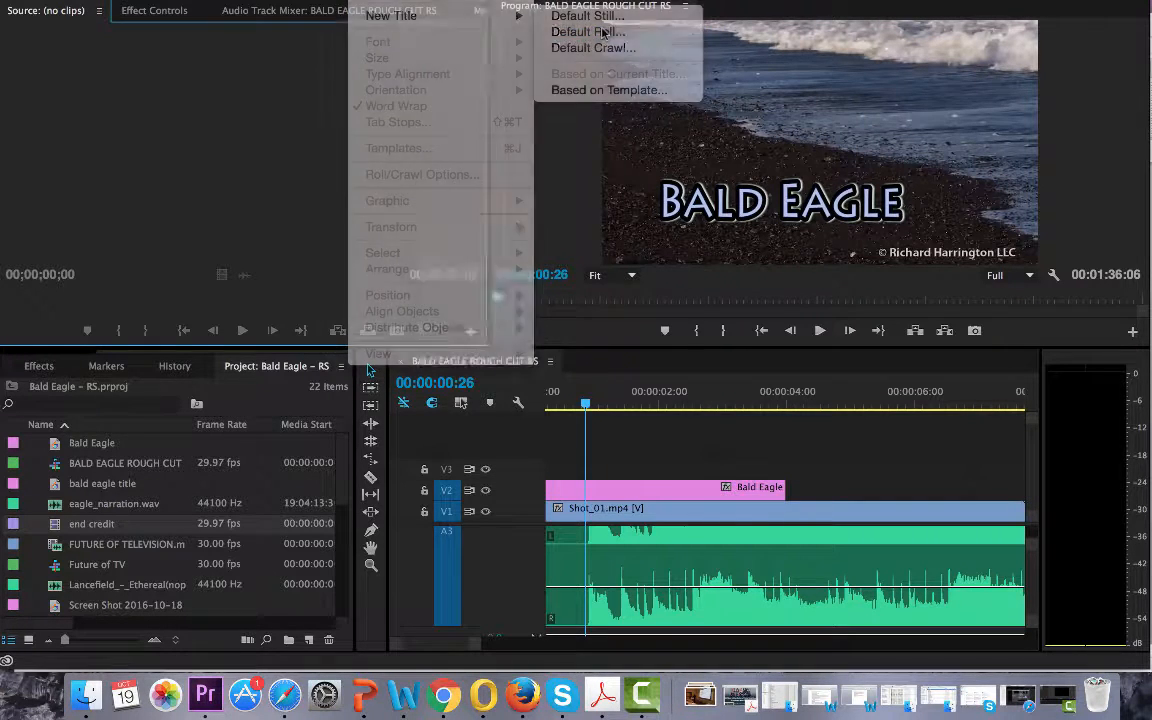
pyautogui.write('e')
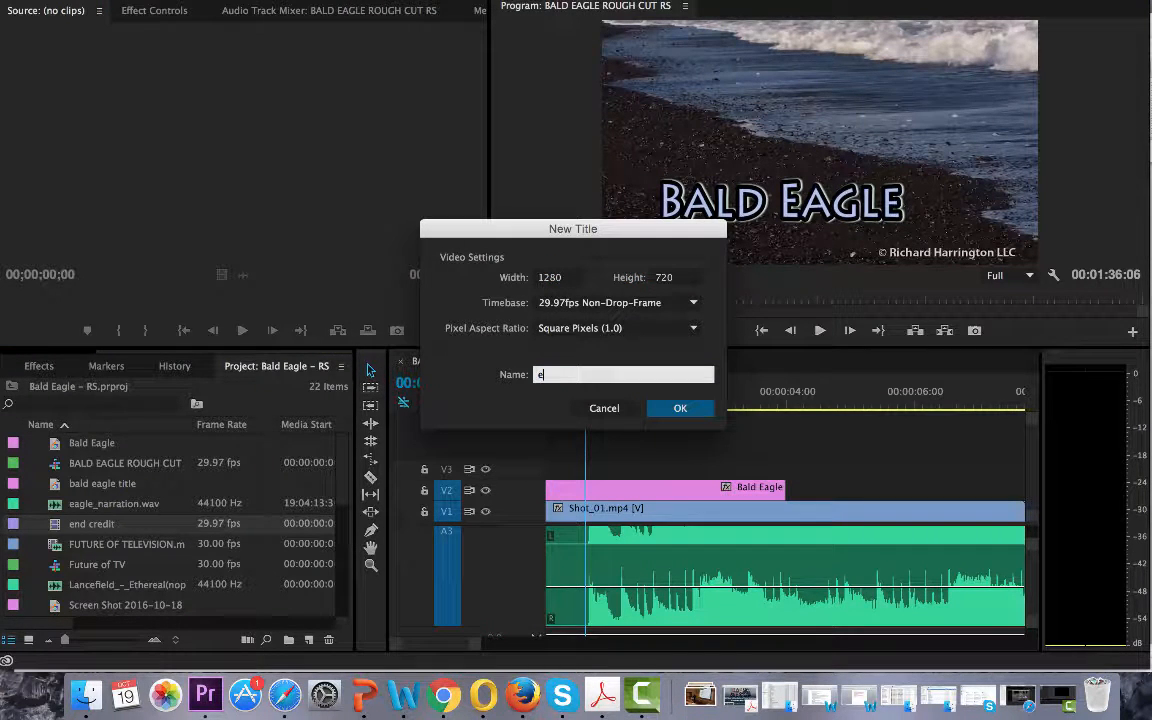
pyautogui.write('nd credits')
pyautogui.press('Return')
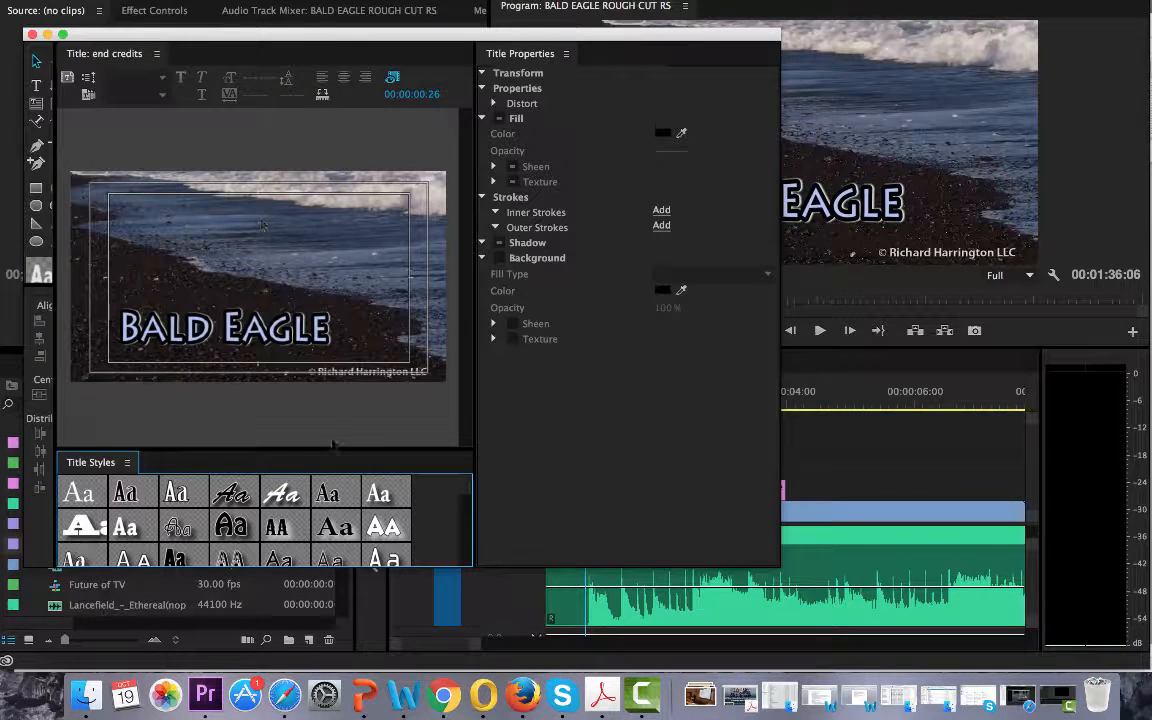
pyautogui.click(31, 34)
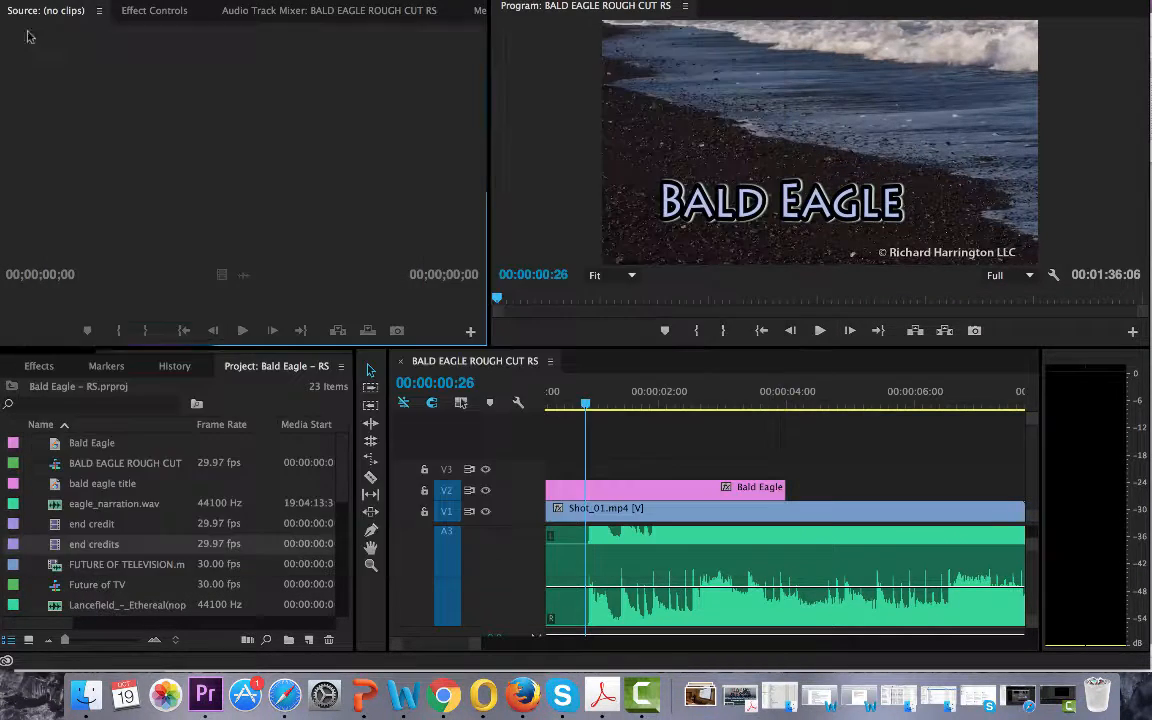
# Open the "end credit" title from the project, hide its background video, and save the project.
pyautogui.click(57, 521)
pyautogui.doubleClick(57, 524)
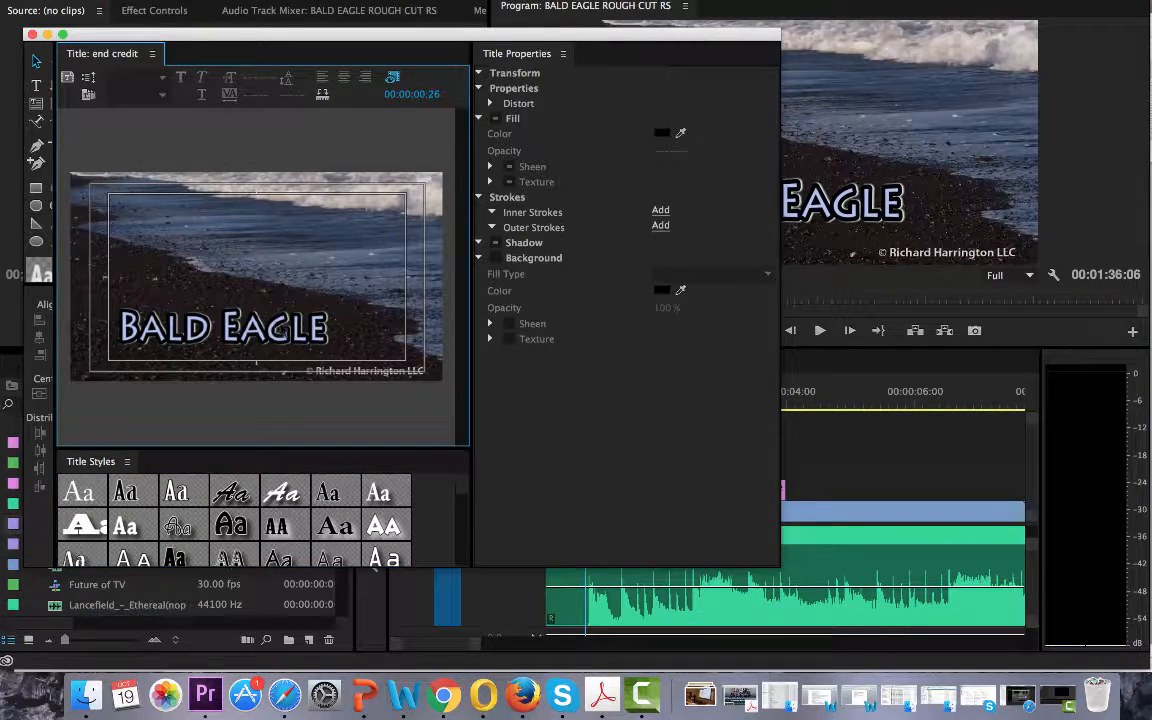
pyautogui.click(391, 78)
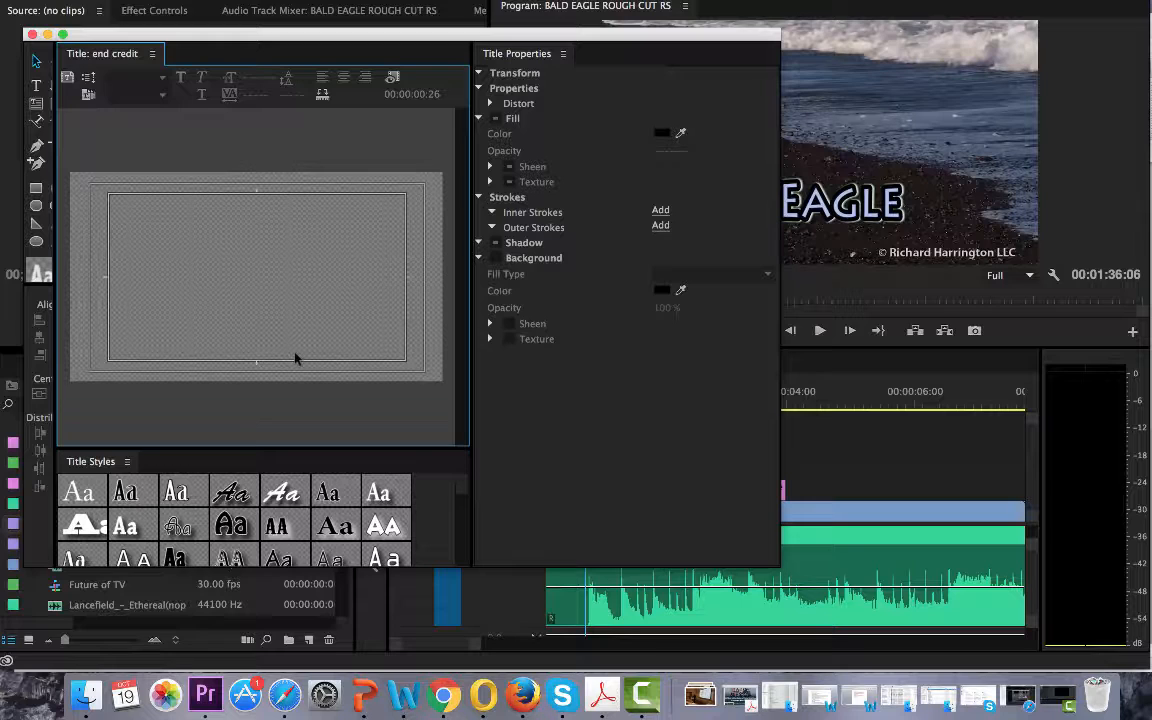
pyautogui.press('super+s')
# Start a text object in the left half of the end credit title's frame and bring up the credits document in Word.
pyautogui.click(36, 85)
pyautogui.click(170, 296)
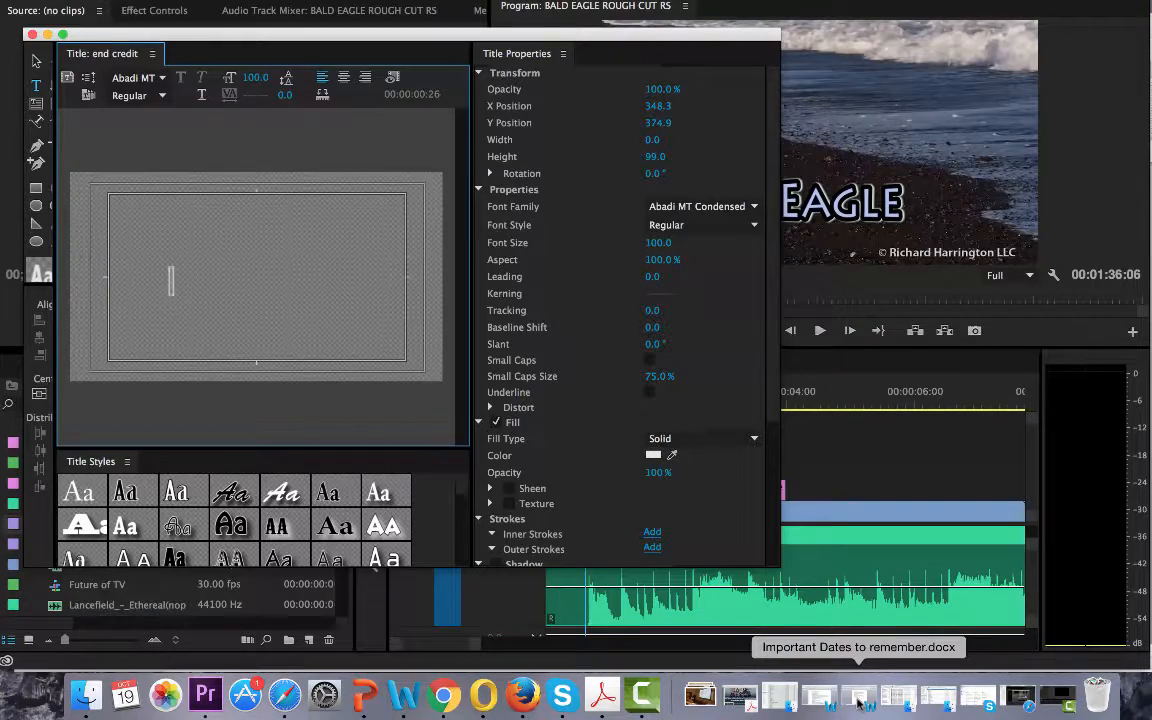
pyautogui.click(822, 702)
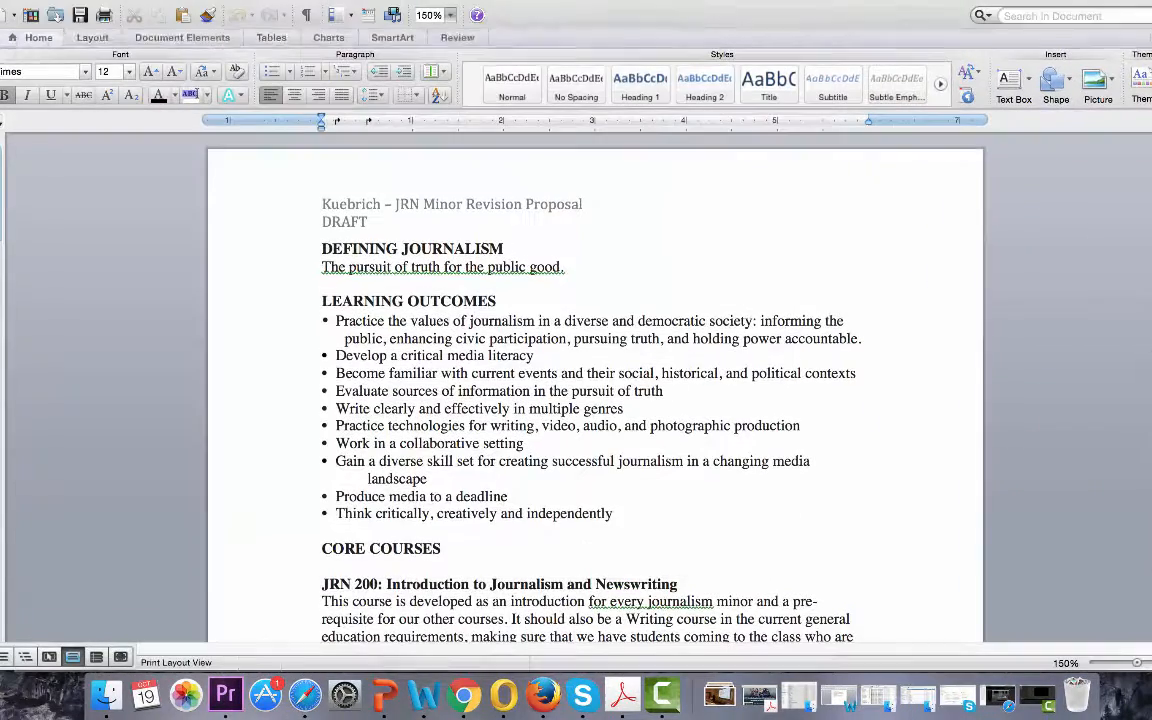
pyautogui.click(82, 1)
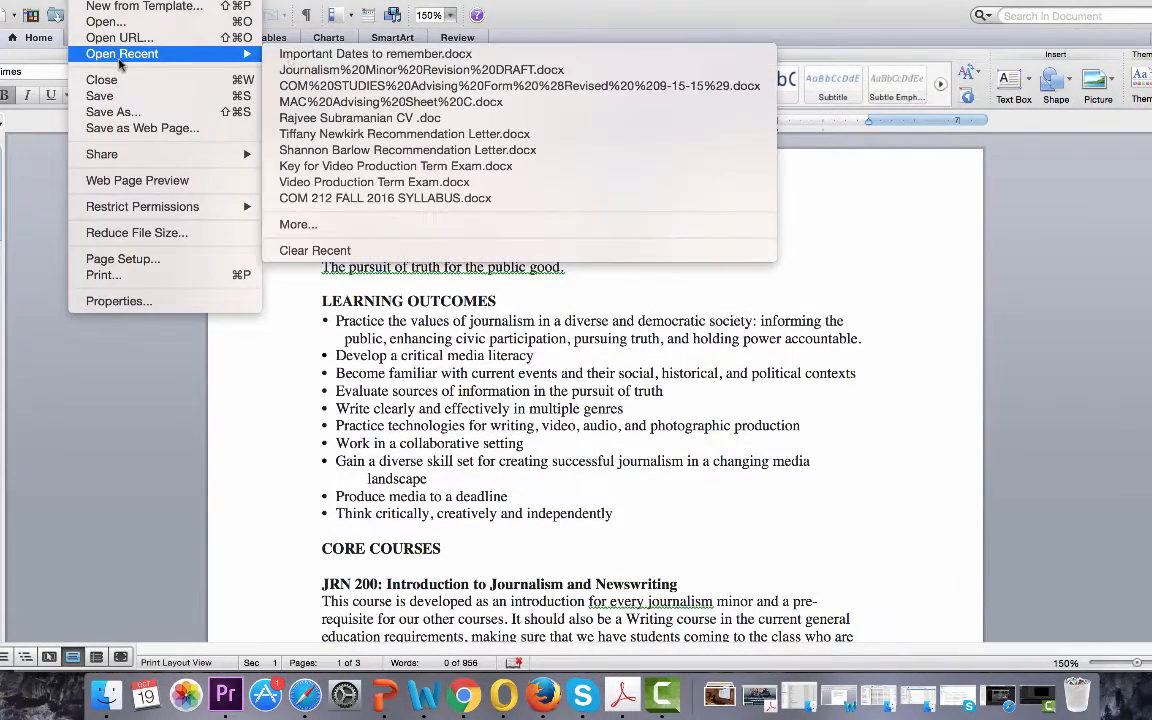
pyautogui.click(46, 168)
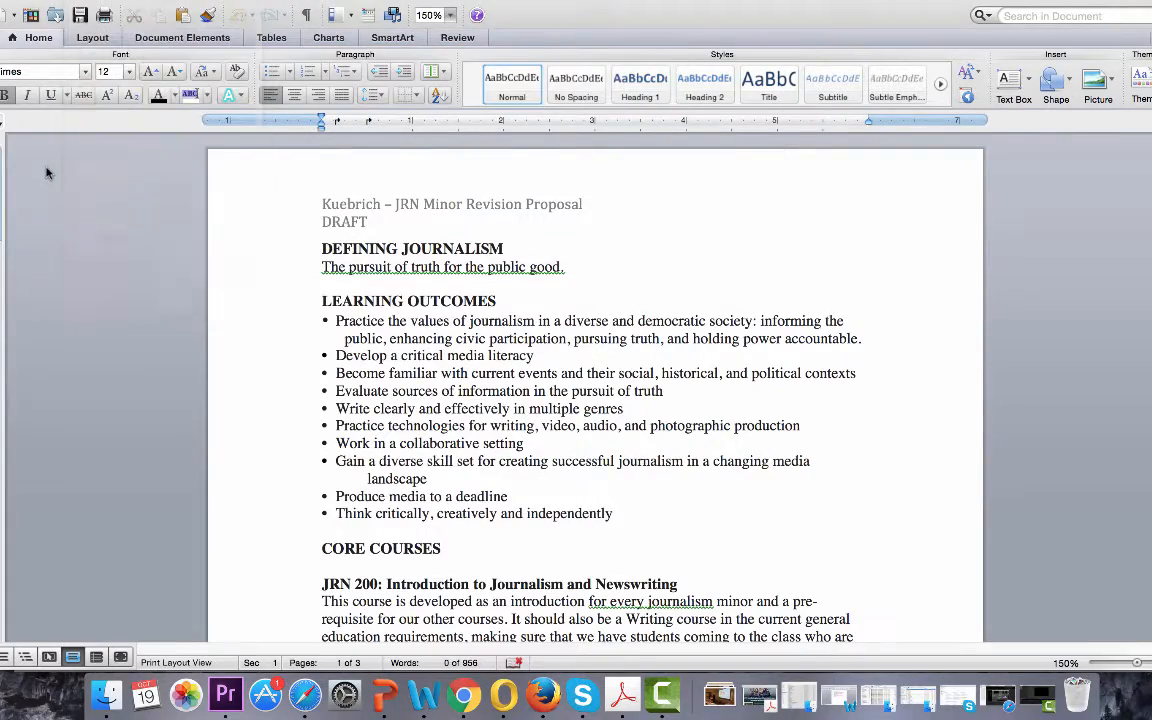
pyautogui.click(15, 1)
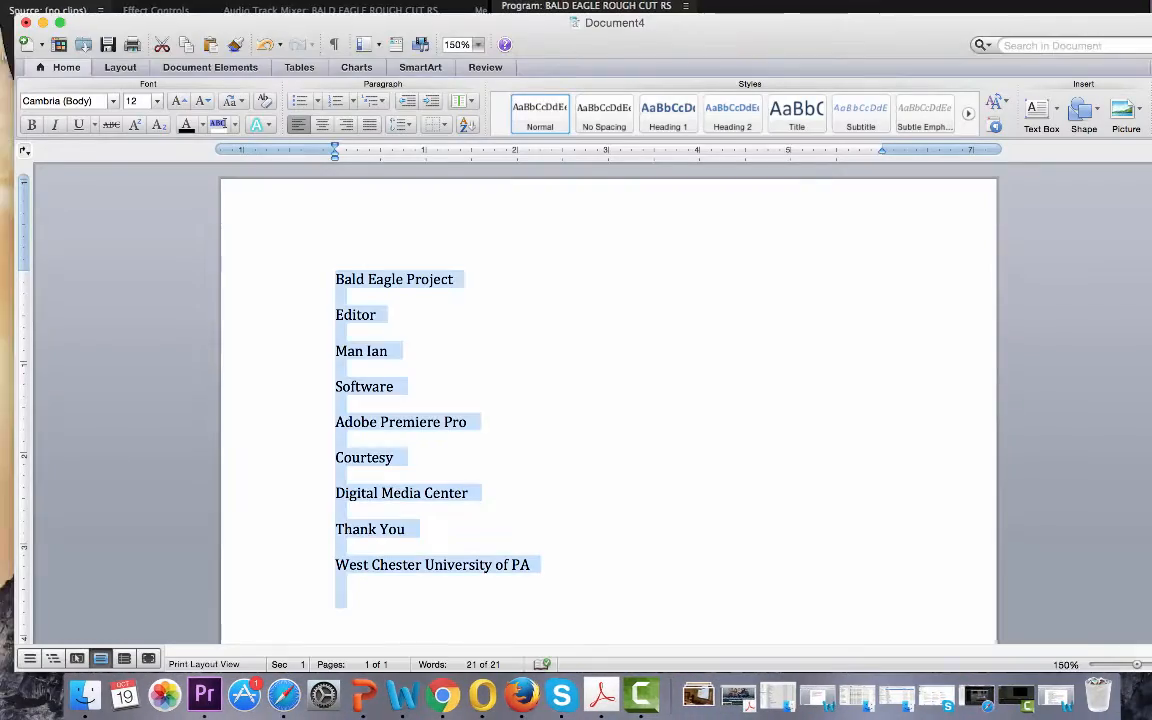
# Copy all the credits text in the Word document and minimize the document window.
pyautogui.click(531, 351)
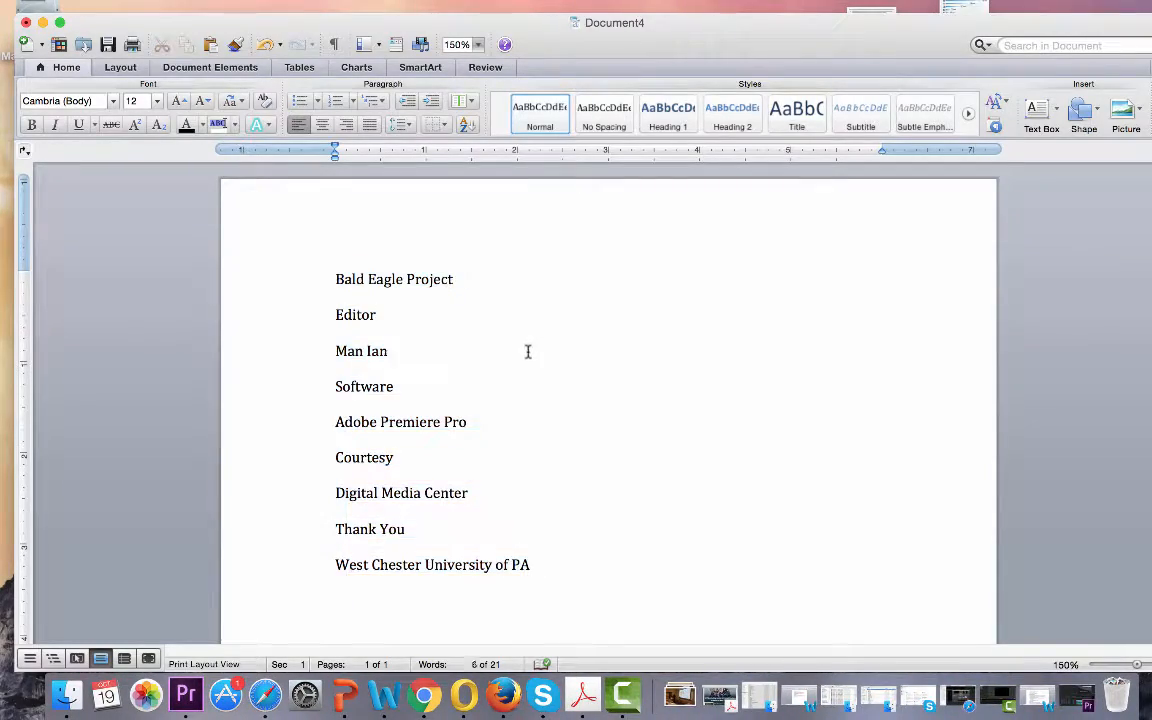
pyautogui.press('super+a')
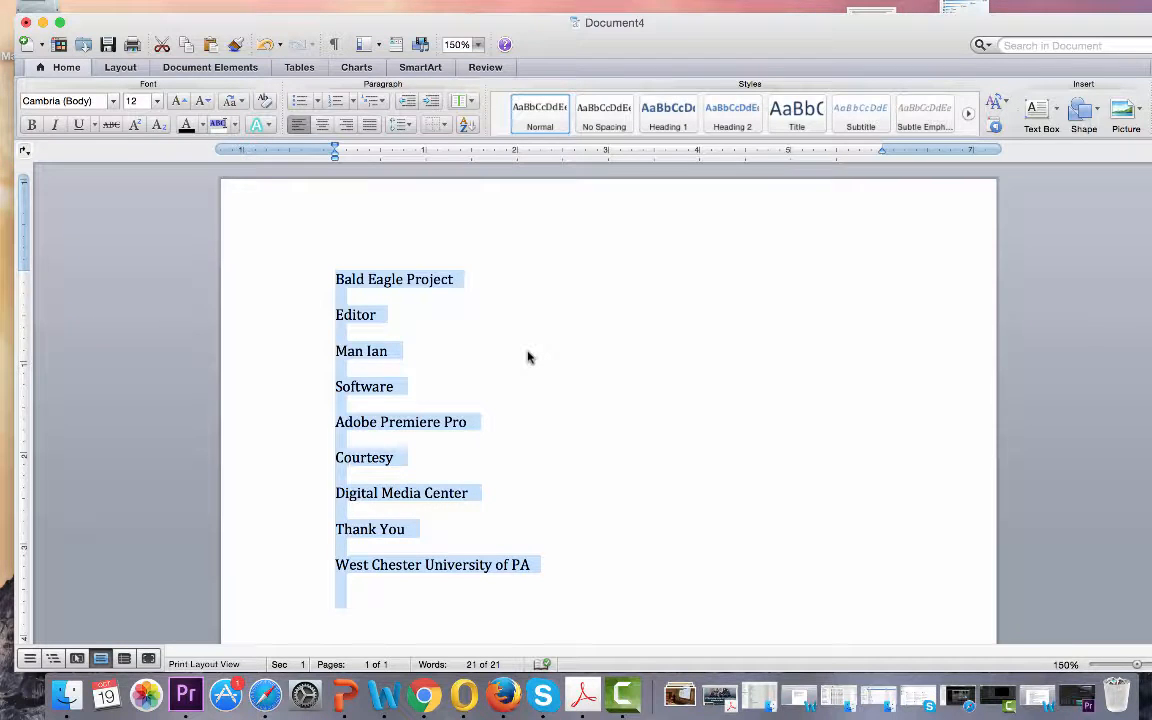
pyautogui.click(483, 278)
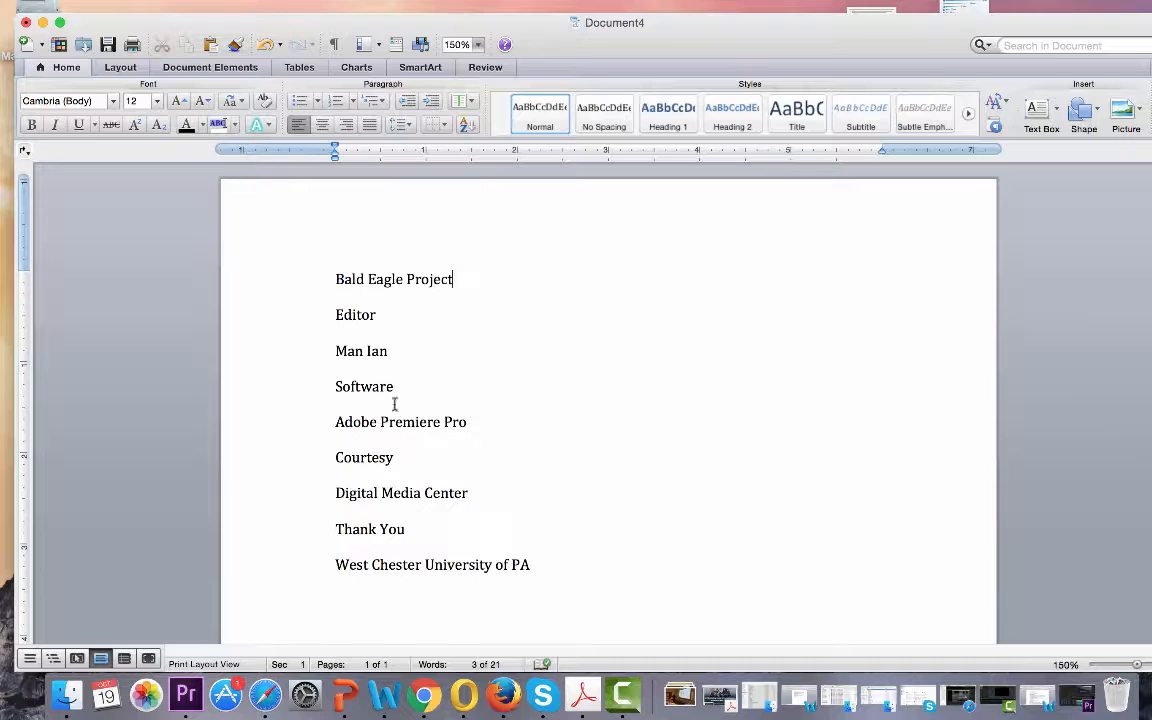
pyautogui.click(42, 22)
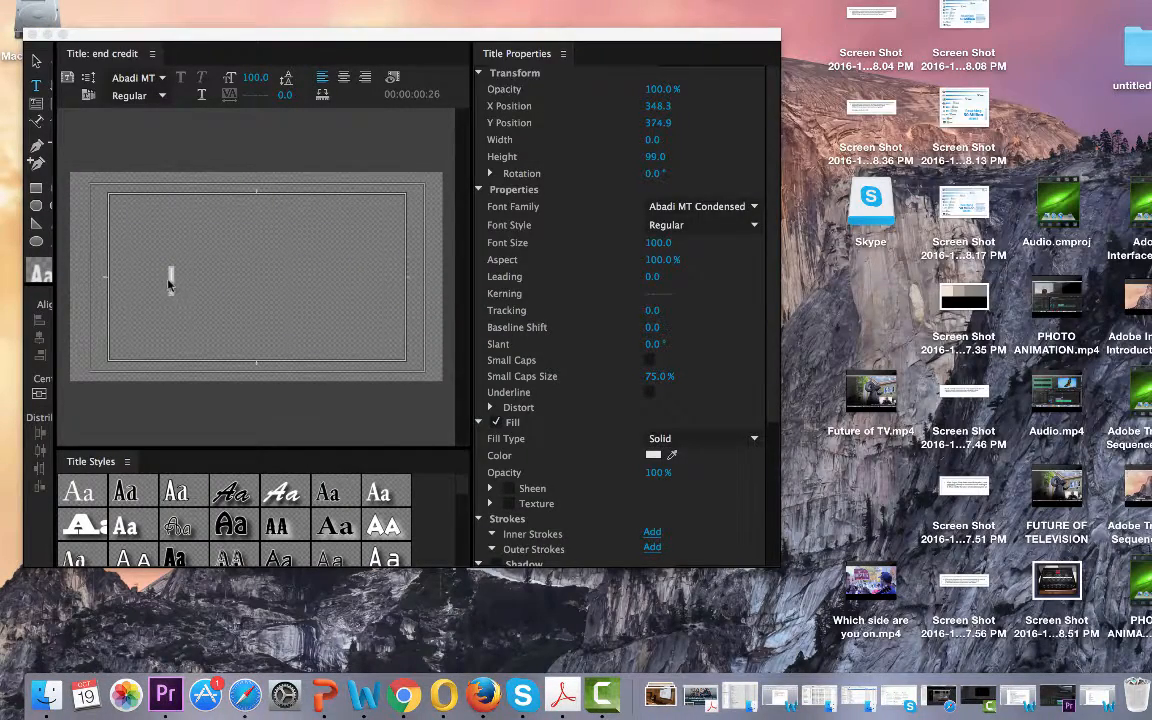
# Paste the copied credits at the text insertion point in the end credit title and center-align them.
pyautogui.click(170, 282)
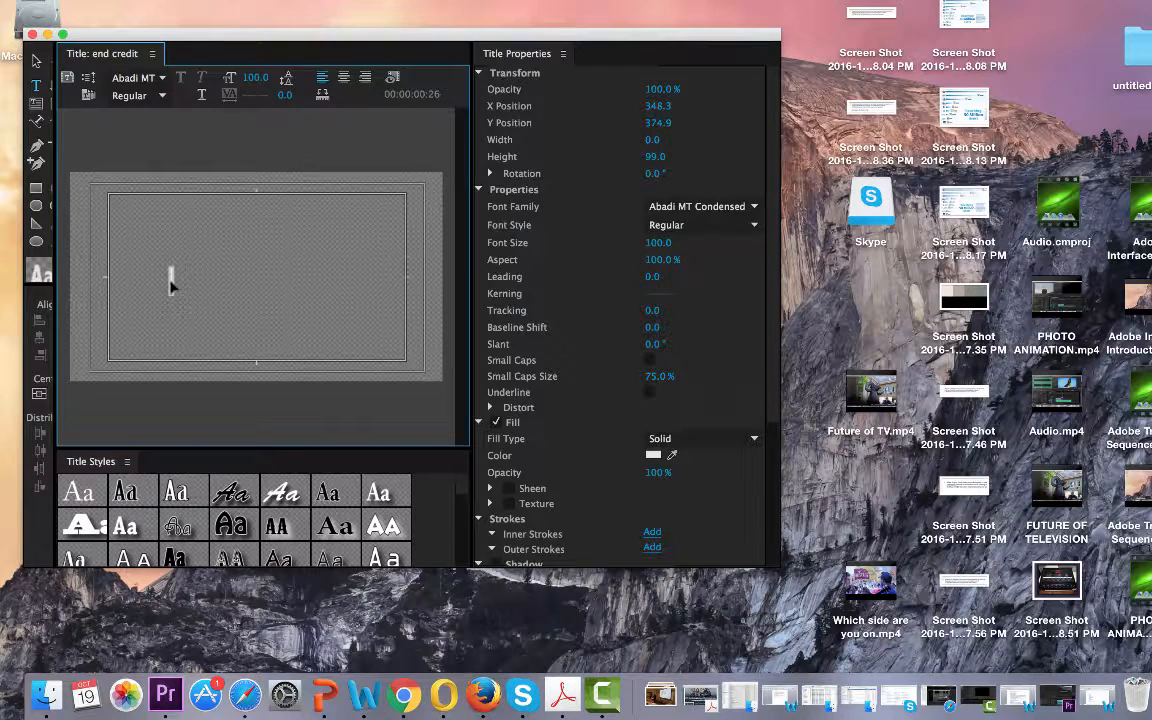
pyautogui.press('super+v')
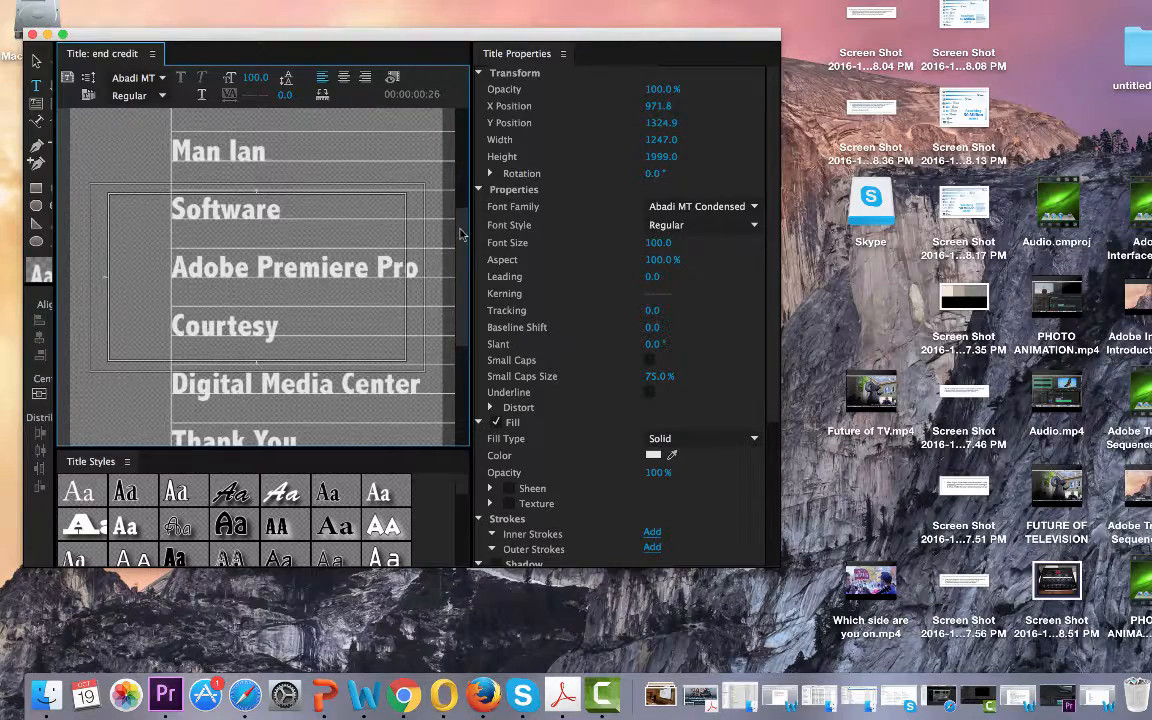
pyautogui.moveTo(460, 233); pyautogui.dragTo(449, 336)
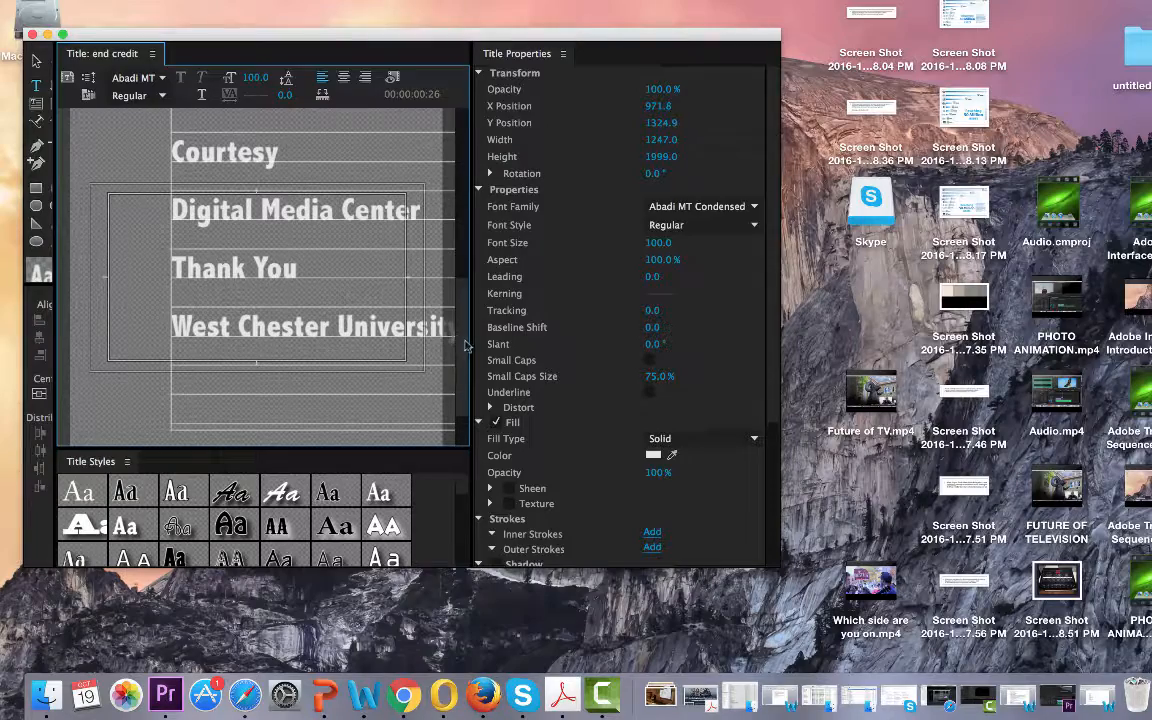
pyautogui.moveTo(465, 346); pyautogui.dragTo(462, 185)
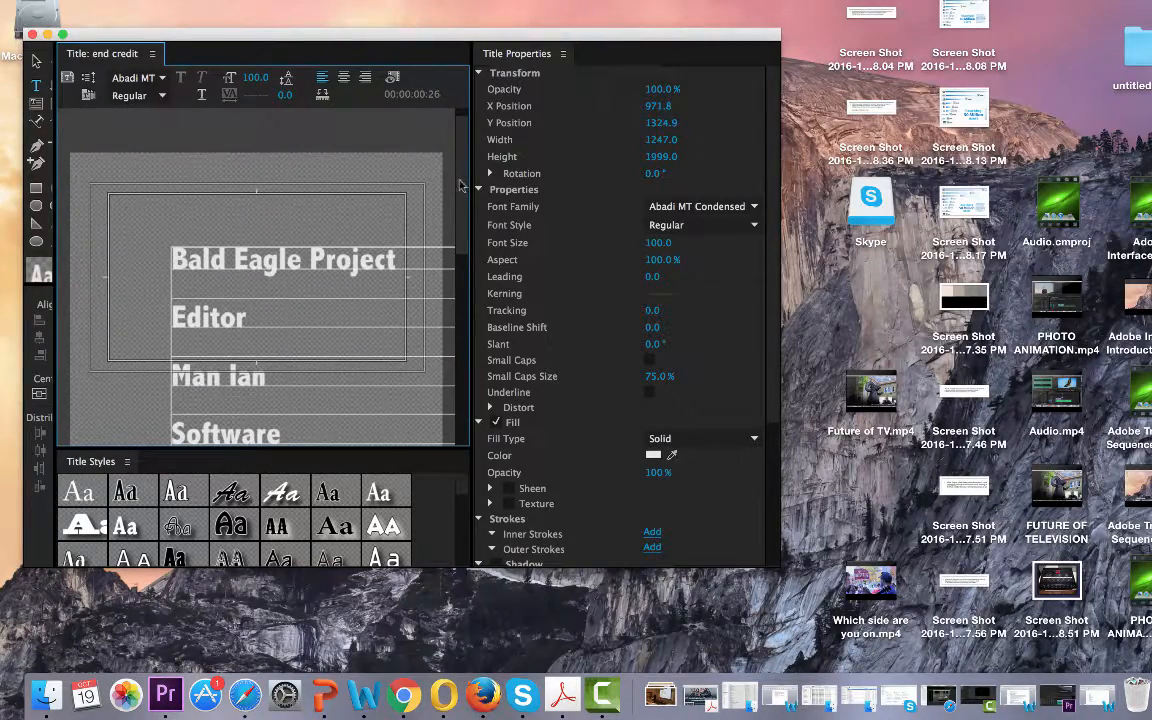
pyautogui.click(343, 77)
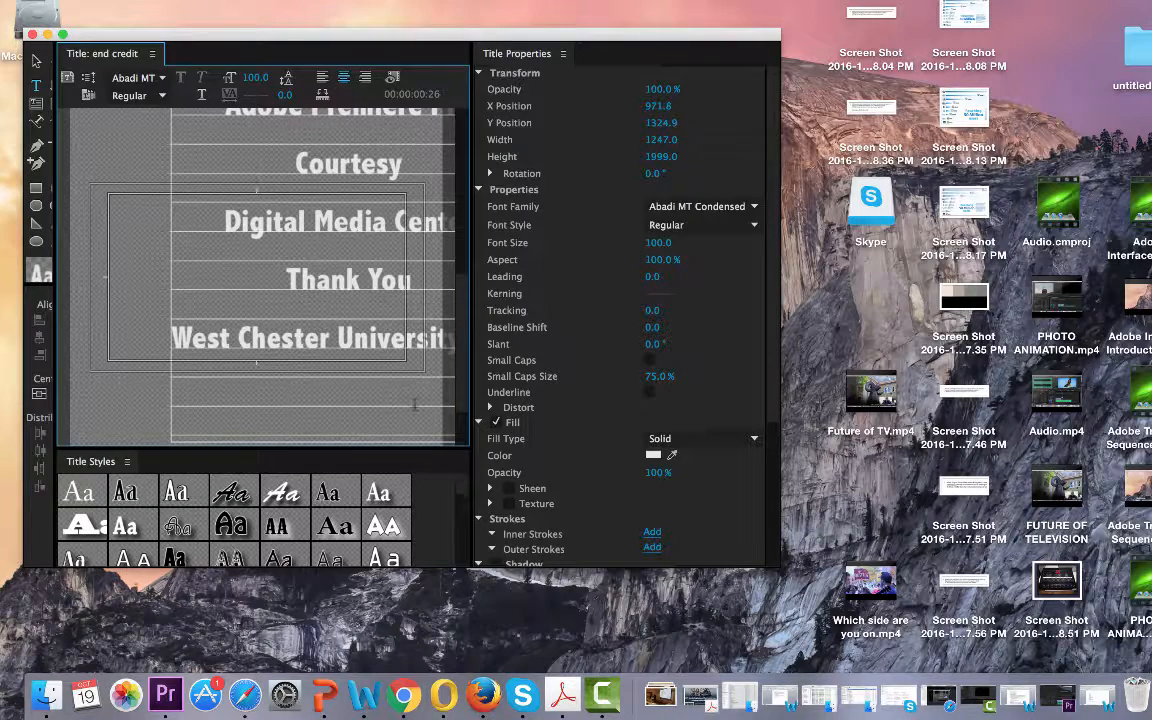
# Shift the credits block toward the frame's left side and break its last line after "West Chester University" so "of PA" sits below.
pyautogui.click(37, 62)
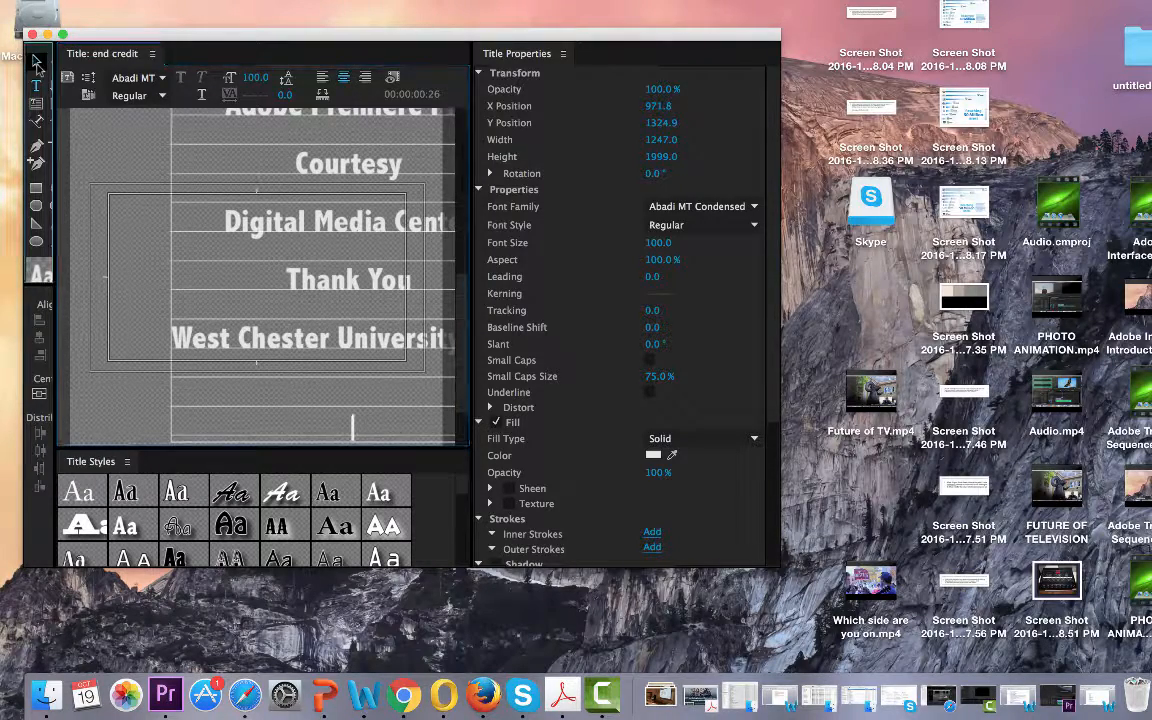
pyautogui.moveTo(322, 244); pyautogui.dragTo(260, 264)
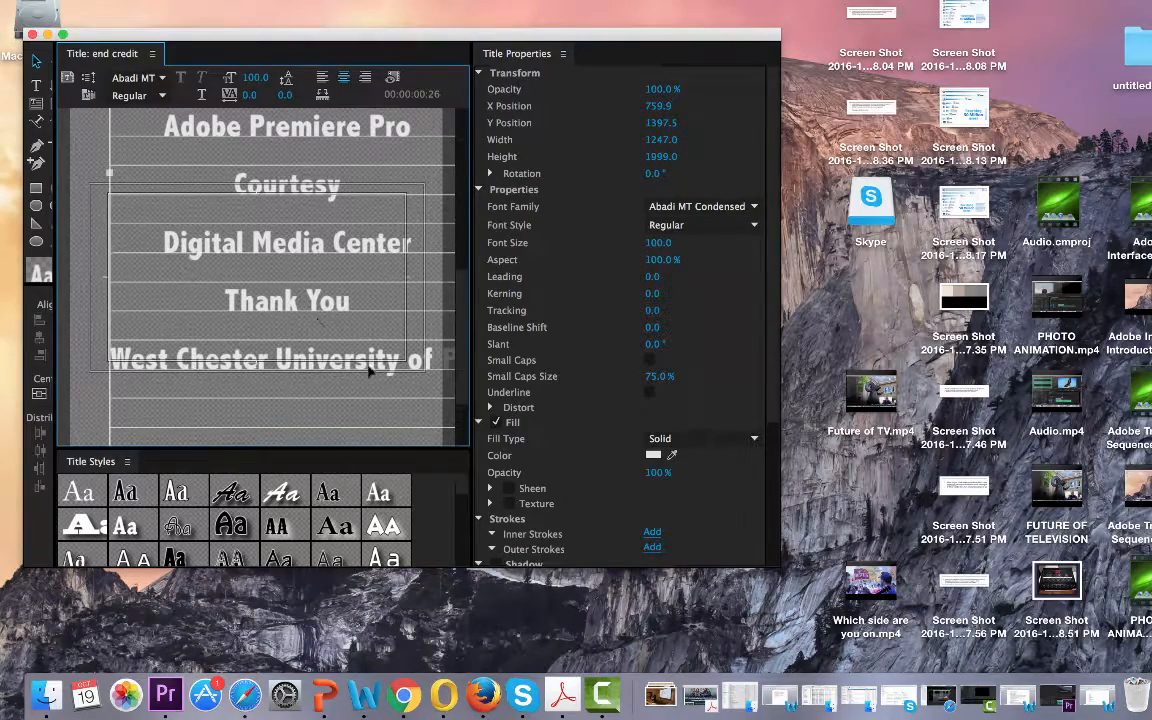
pyautogui.press('t')
pyautogui.press('Return')
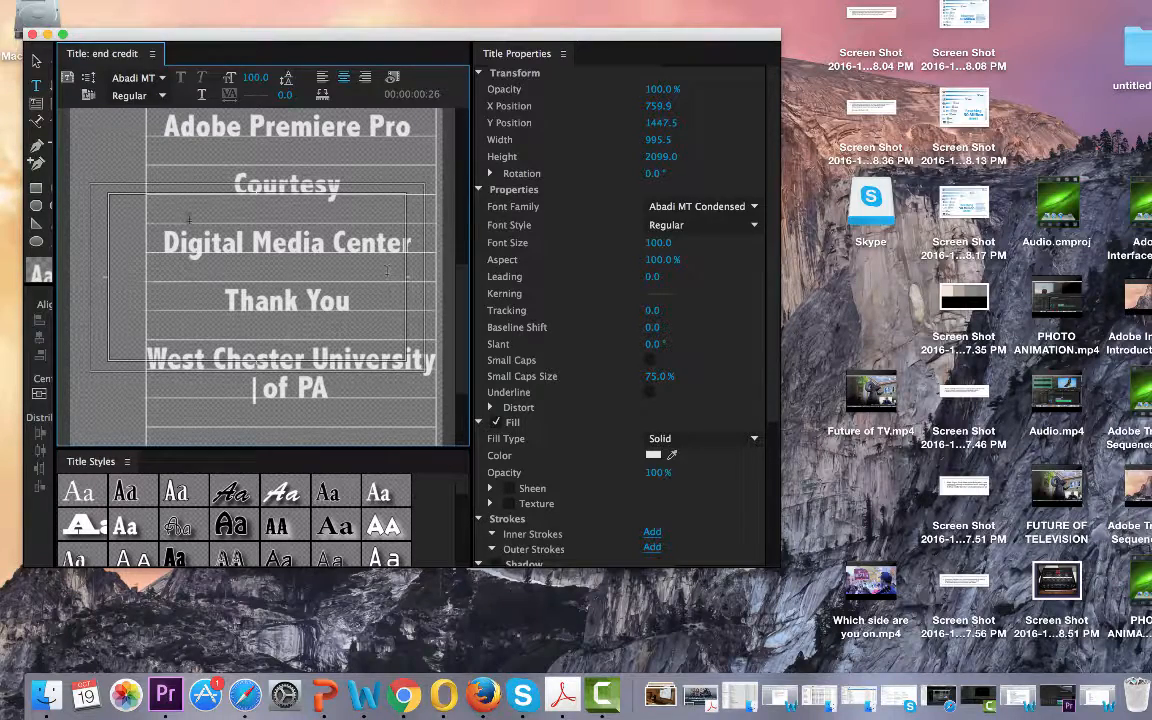
# Center the credits block within the title-safe margins at about X 652.5, Y 1459.1, and close the title window.
pyautogui.click(36, 61)
pyautogui.moveTo(180, 150); pyautogui.dragTo(149, 153)
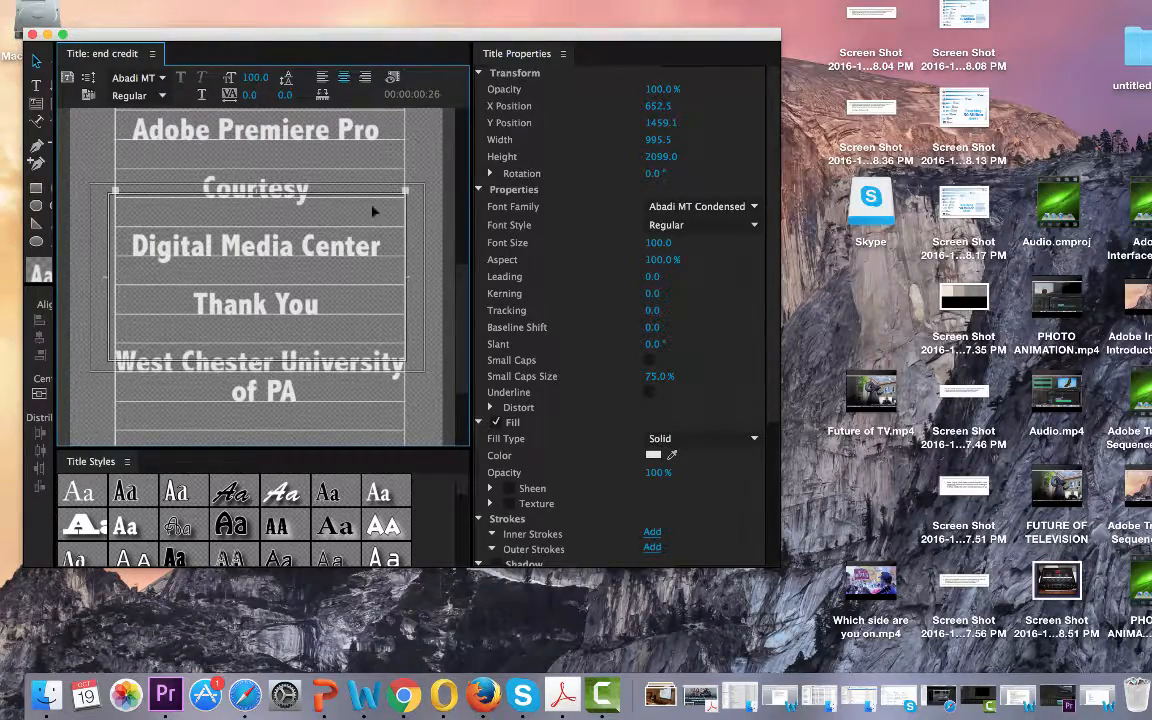
pyautogui.moveTo(463, 320); pyautogui.dragTo(463, 162)
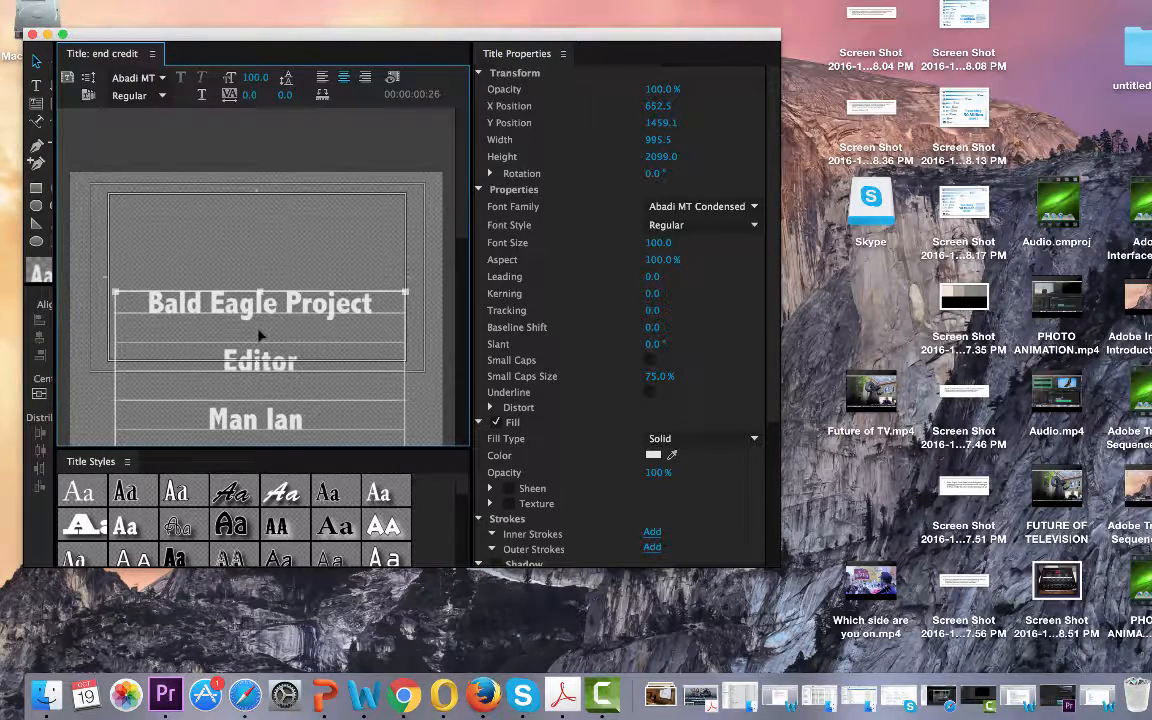
pyautogui.click(32, 35)
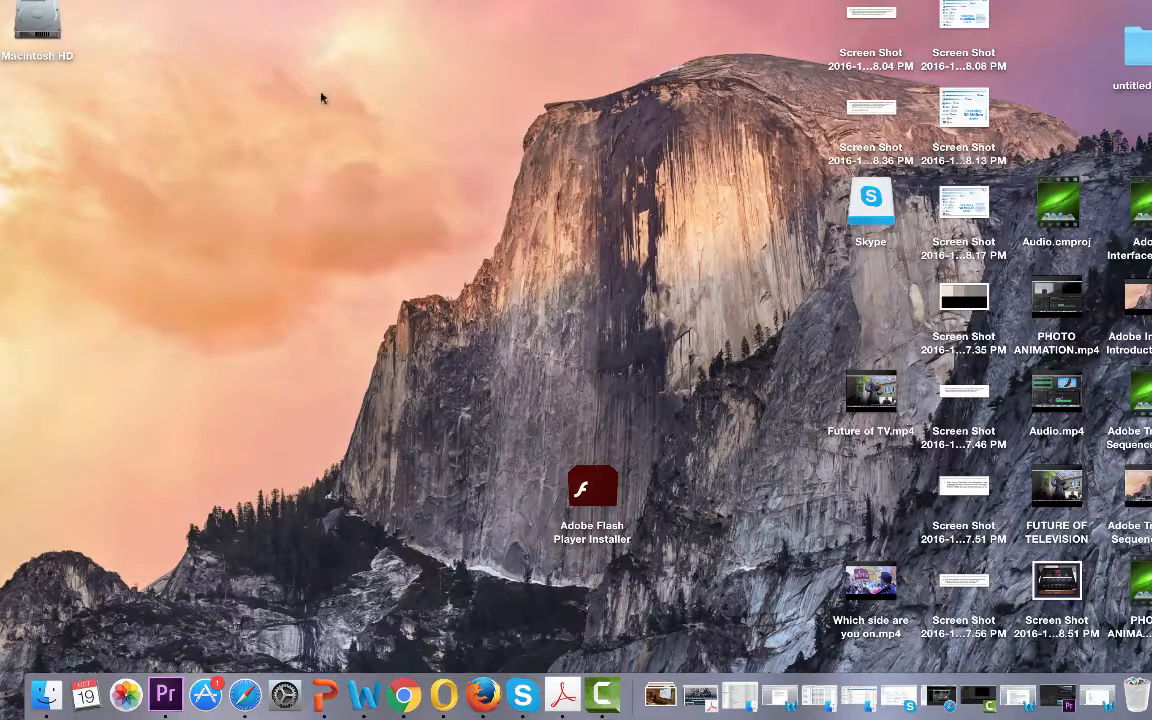
# Switch back to Premiere Pro, place the end credit title on V2 right after the last shot, and play from 00:00:33:29.
pyautogui.click(1059, 695)
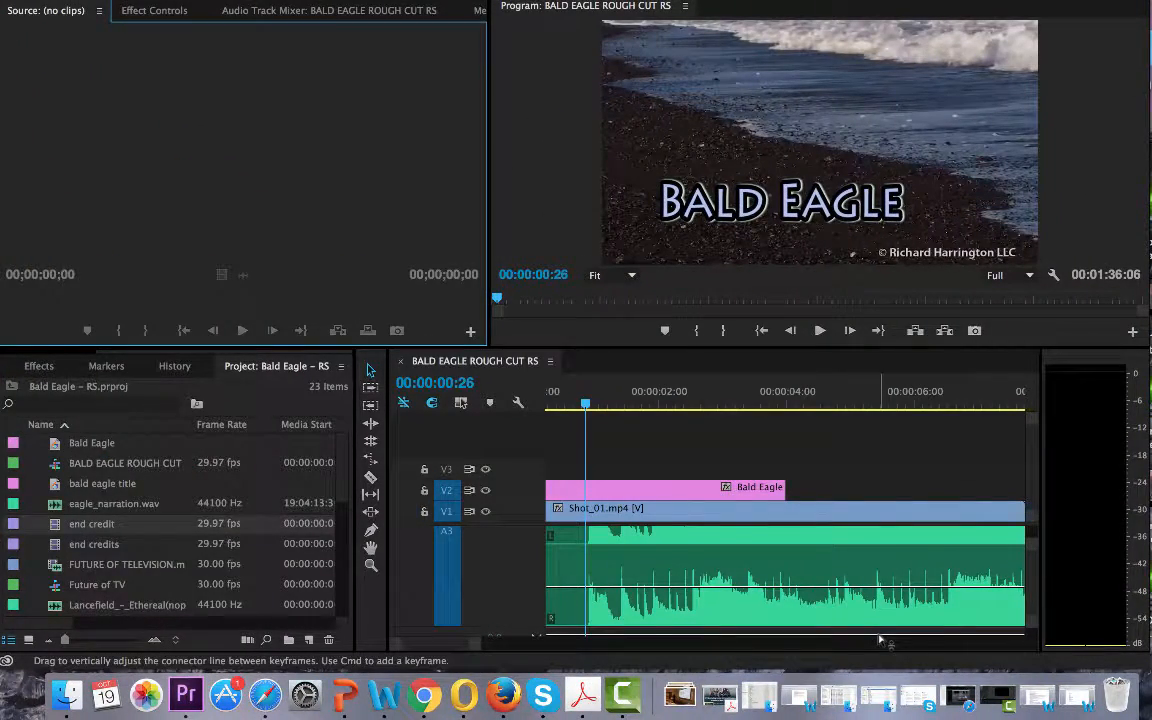
pyautogui.press('\\')
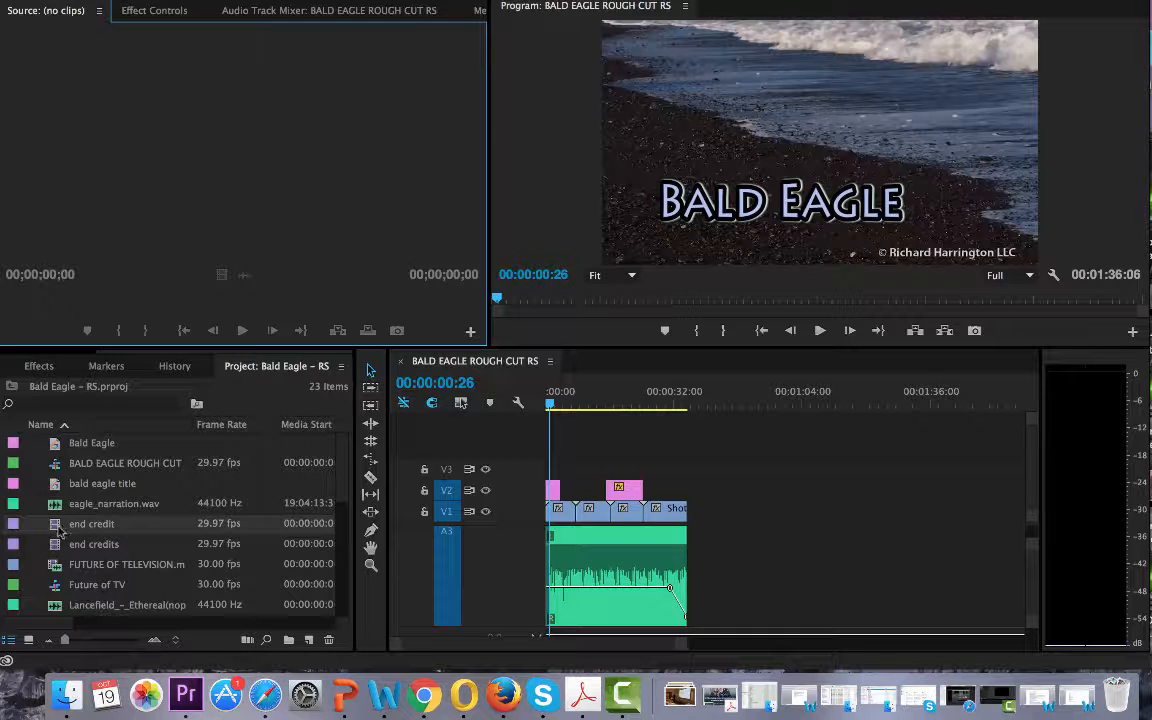
pyautogui.moveTo(52, 530); pyautogui.dragTo(693, 487)
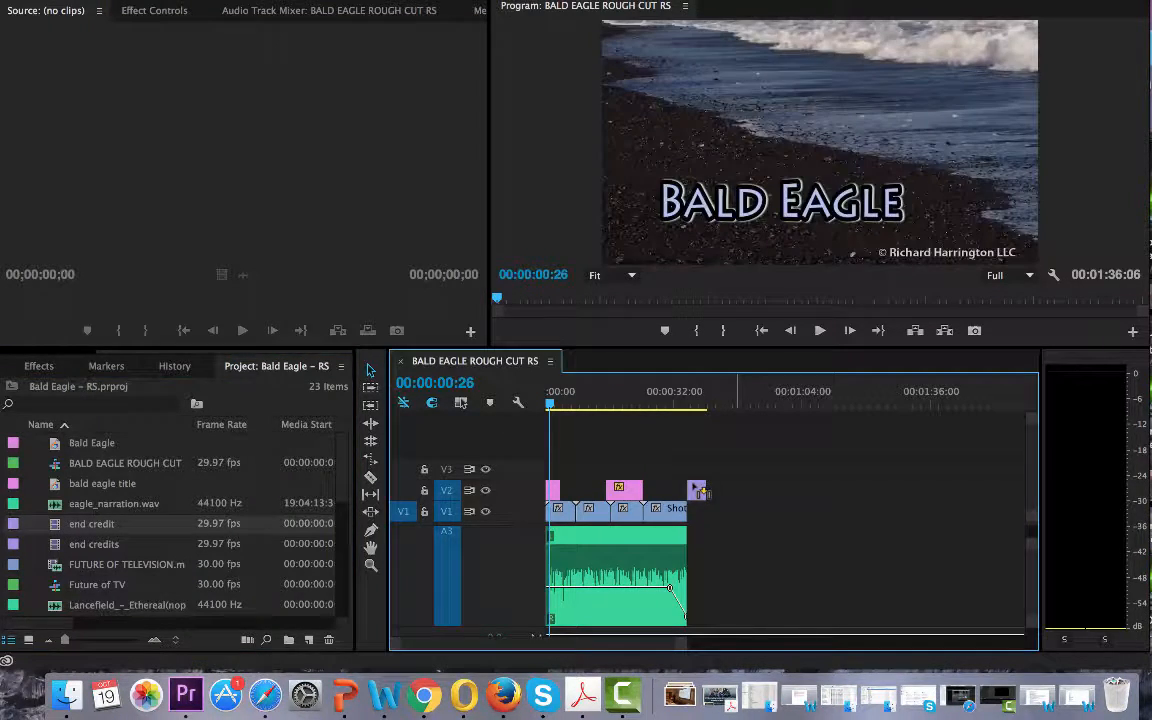
pyautogui.click(684, 405)
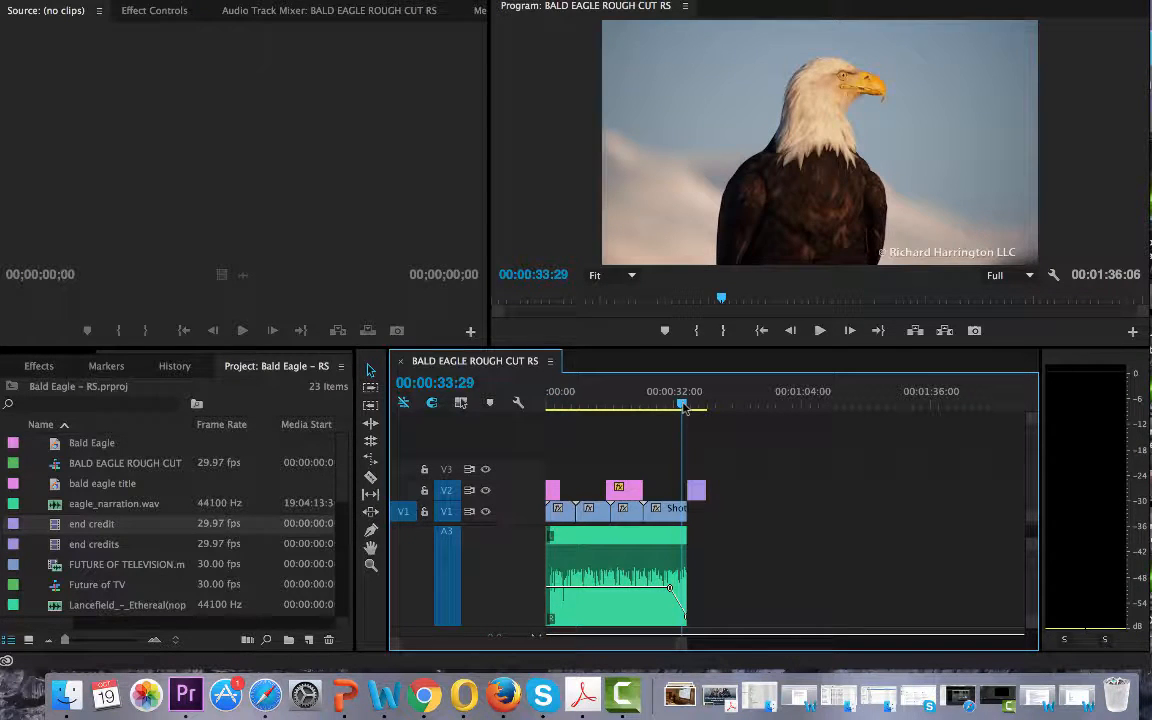
pyautogui.press('space')
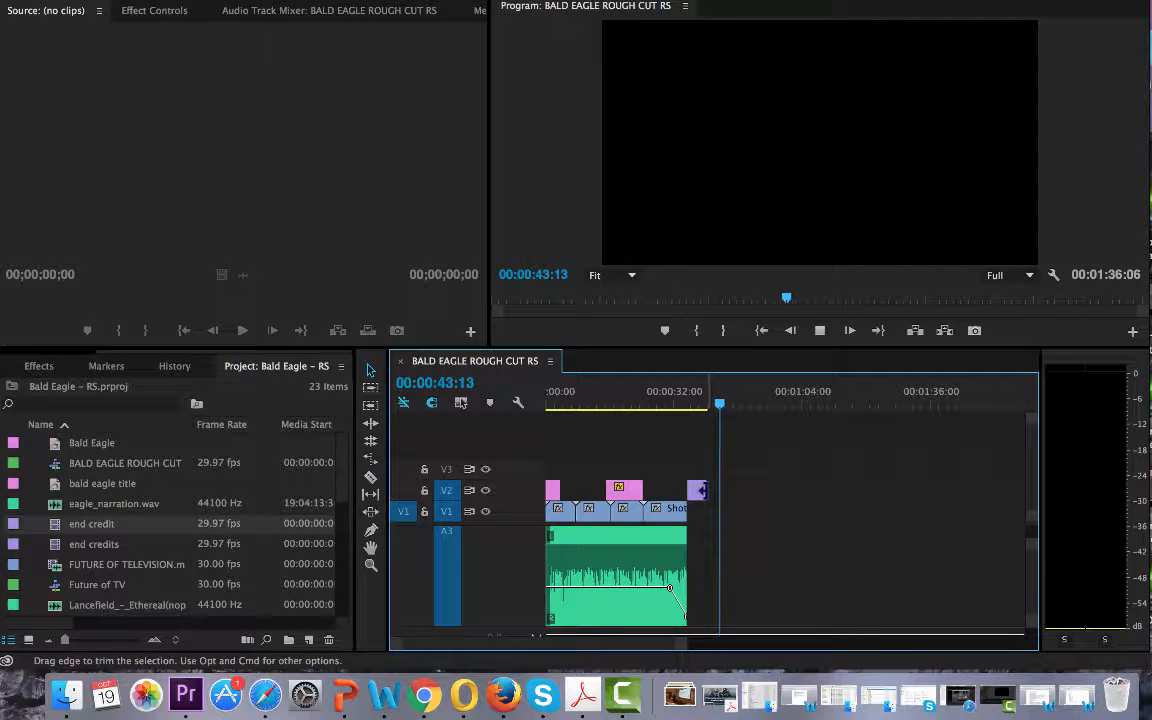
# Extend the end of the end credit clip on V2 to about 17 seconds long and replay from just before it.
pyautogui.moveTo(702, 490); pyautogui.dragTo(755, 492)
pyautogui.click(674, 403)
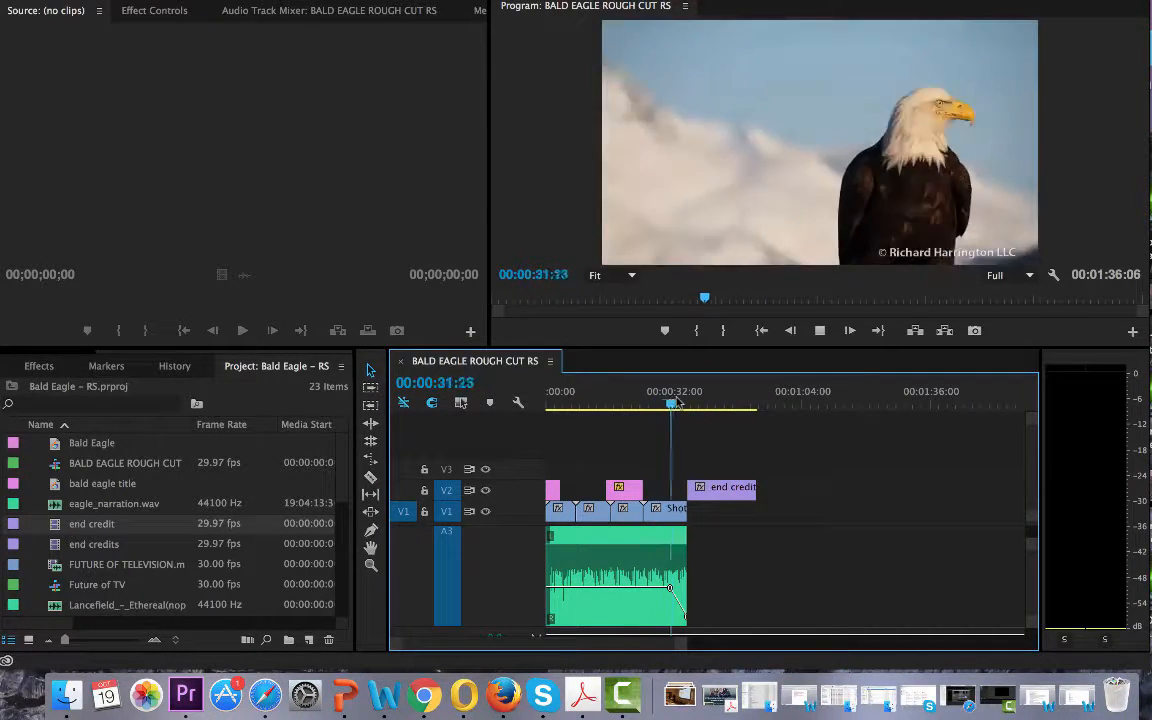